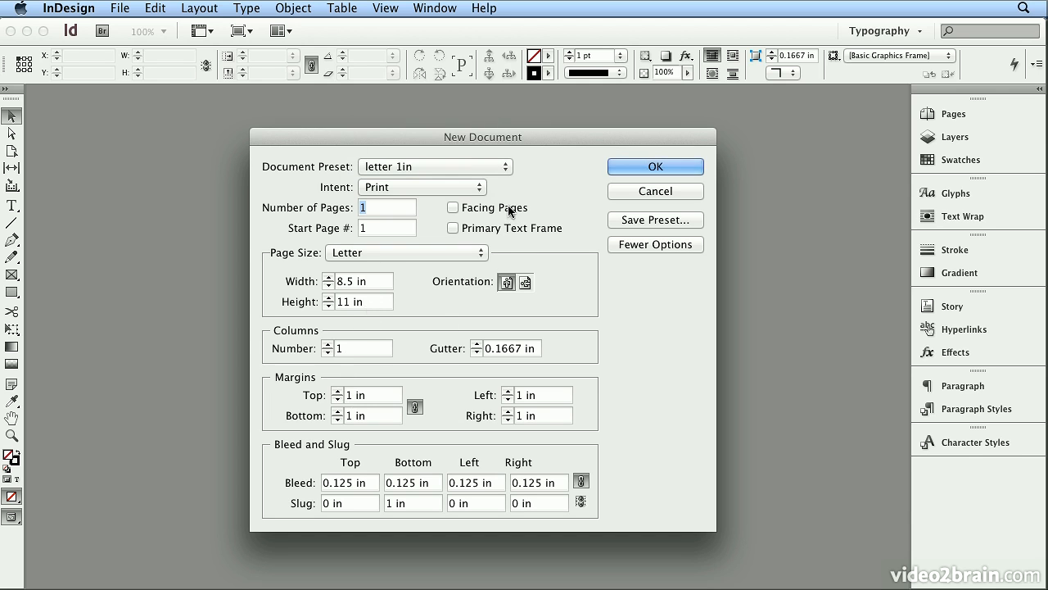
Check the bleed and slug settings and create a one-page print document from the letter 1in preset
{"action": "left_click", "coordinate": [640, 245]}
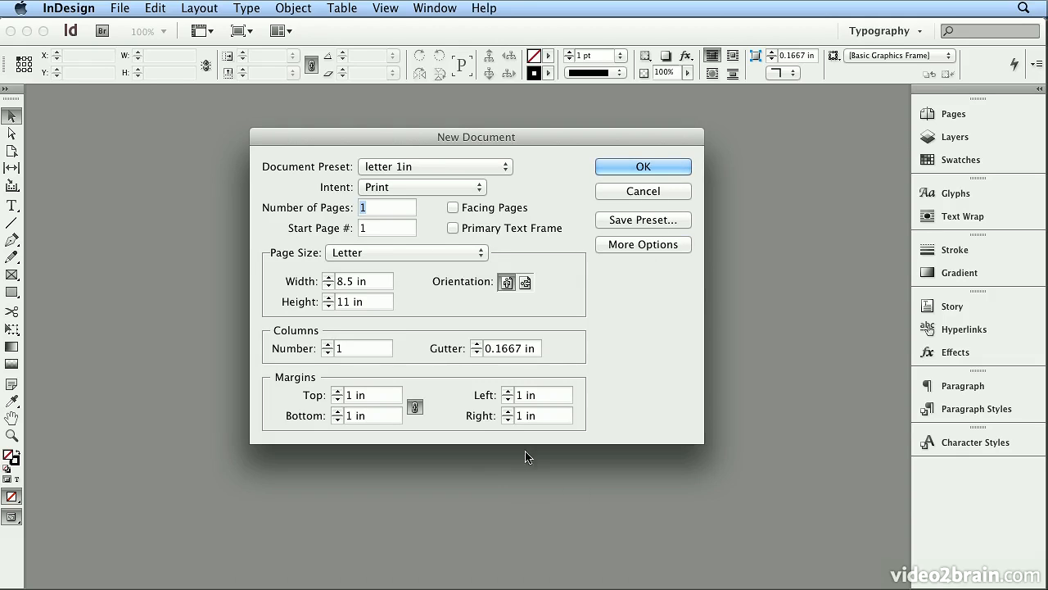
{"action": "left_click", "coordinate": [656, 245]}
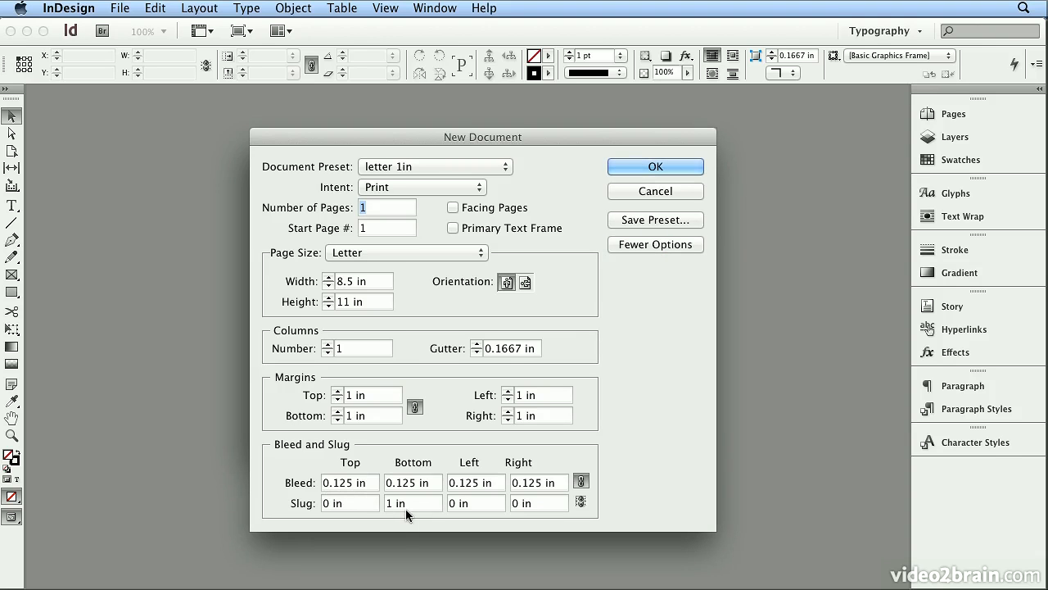
{"action": "left_click", "coordinate": [684, 166]}
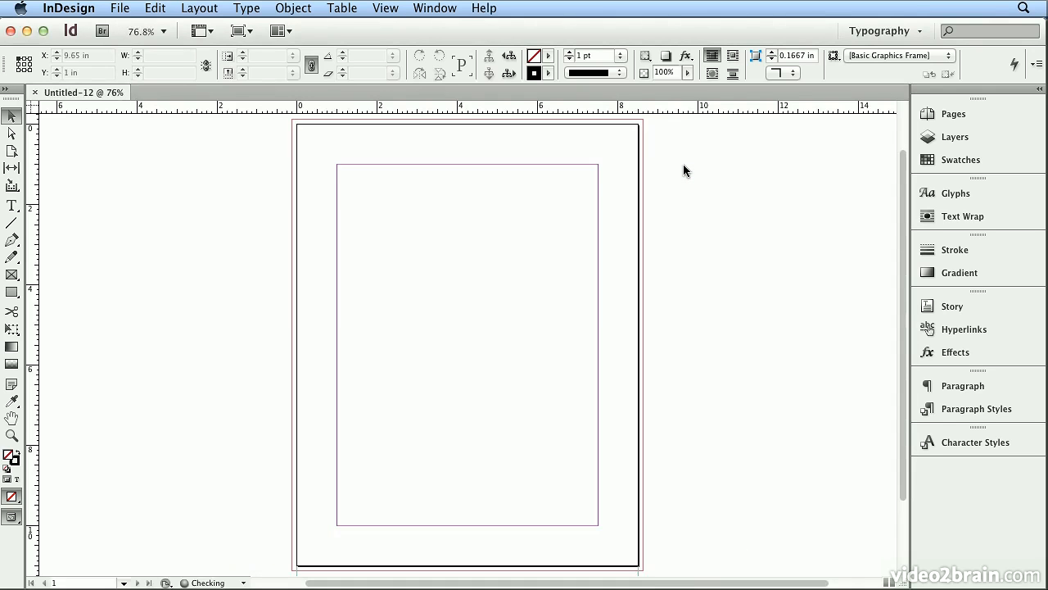
Place sherlock_holmes_ch_01.txt from the Desktop's assets/text_files folder at the upper-left margin corner of page 1
{"action": "left_click", "coordinate": [119, 10]}
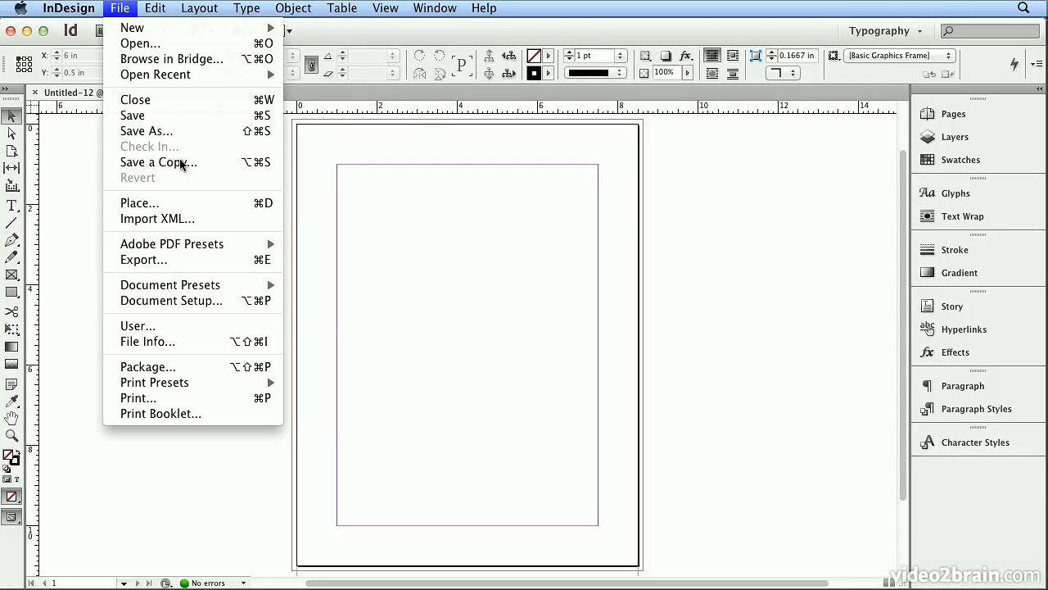
{"action": "left_click", "coordinate": [212, 208]}
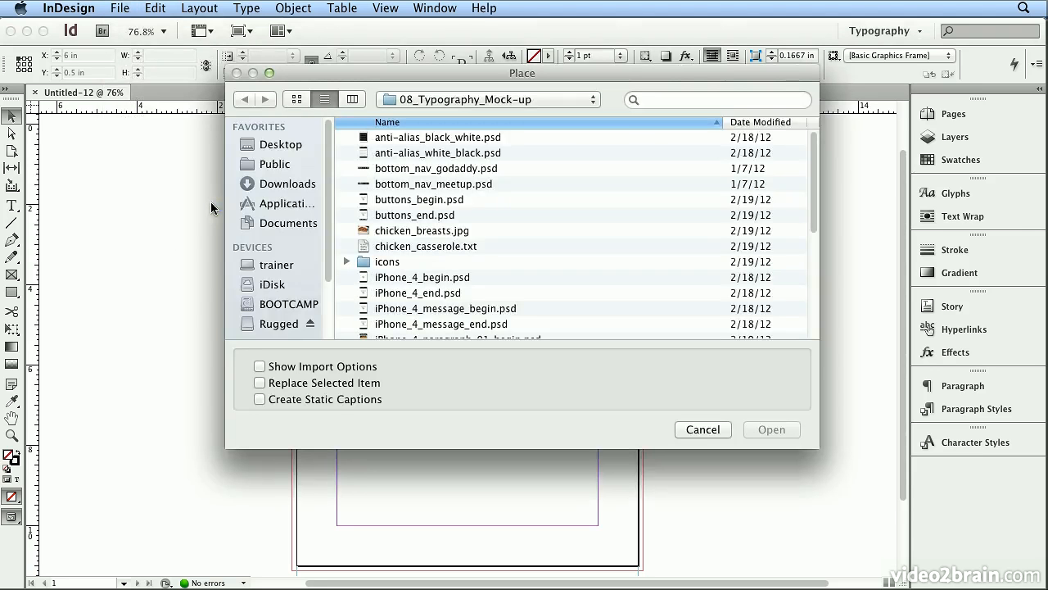
{"action": "left_click", "coordinate": [284, 147]}
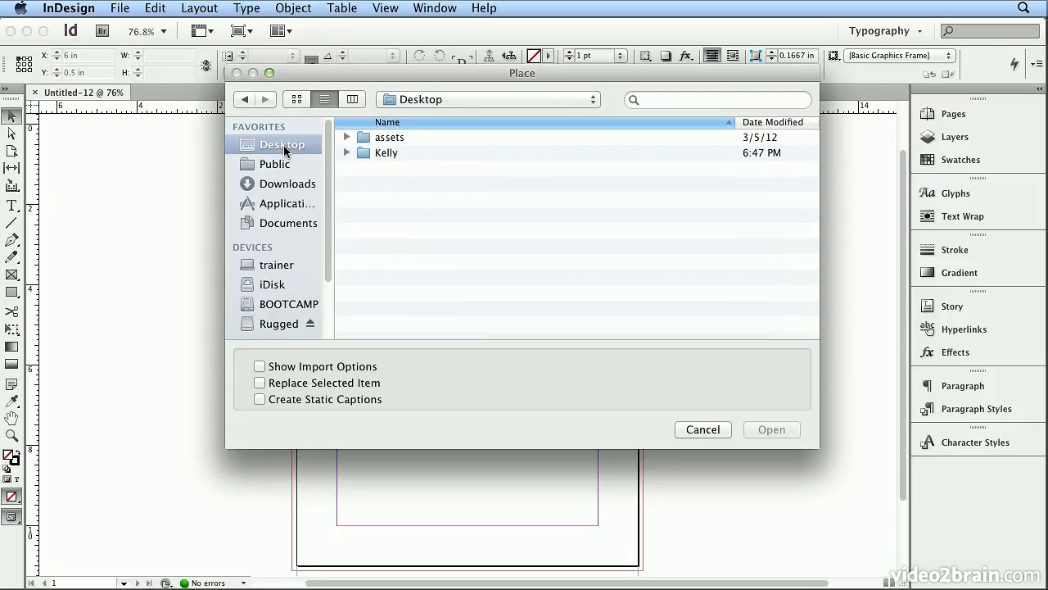
{"action": "double_click", "coordinate": [382, 139]}
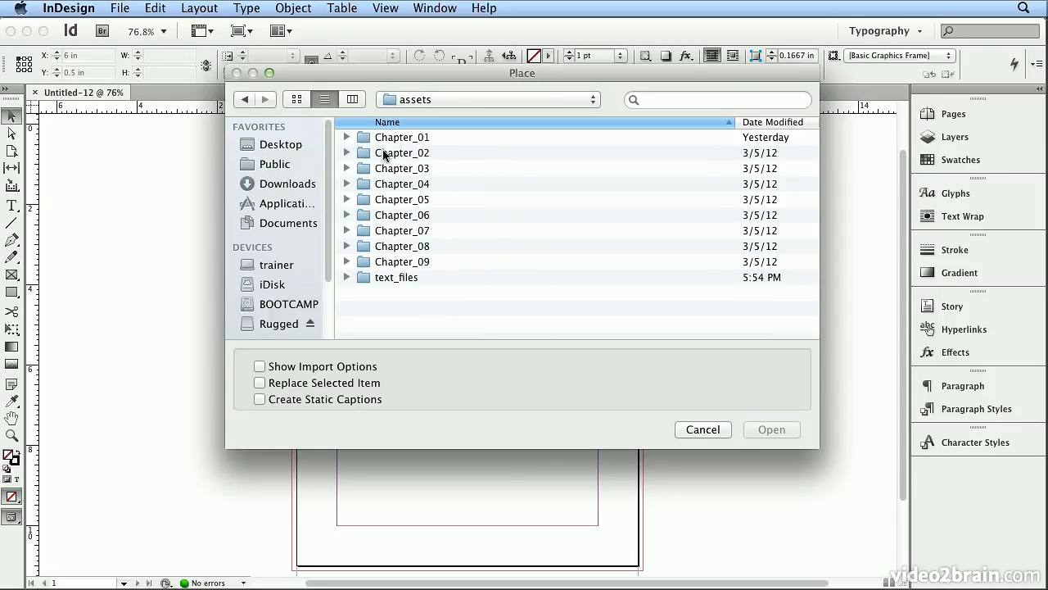
{"action": "double_click", "coordinate": [504, 280]}
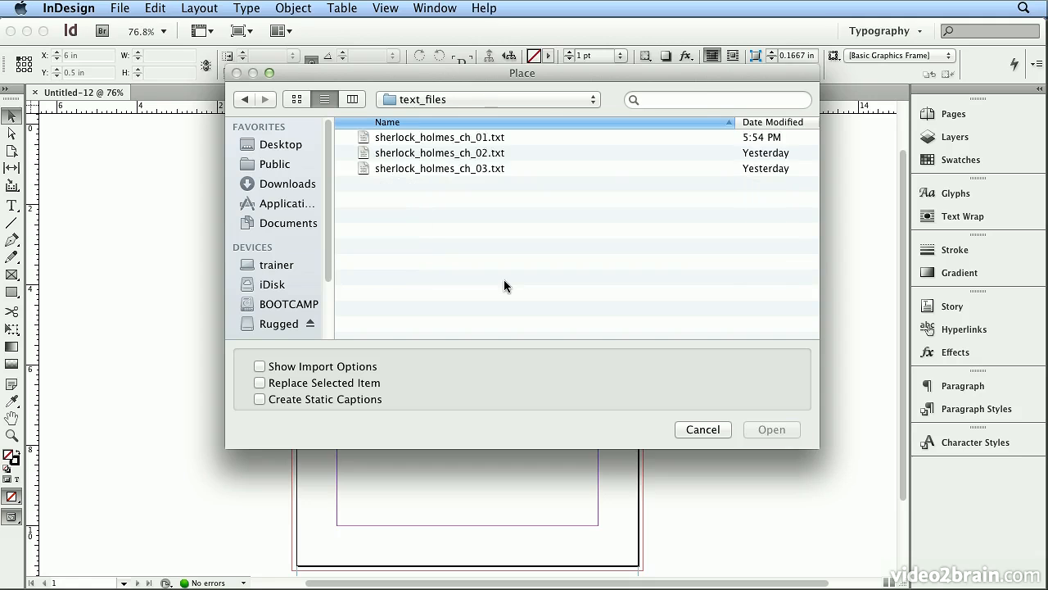
{"action": "left_click", "coordinate": [412, 137]}
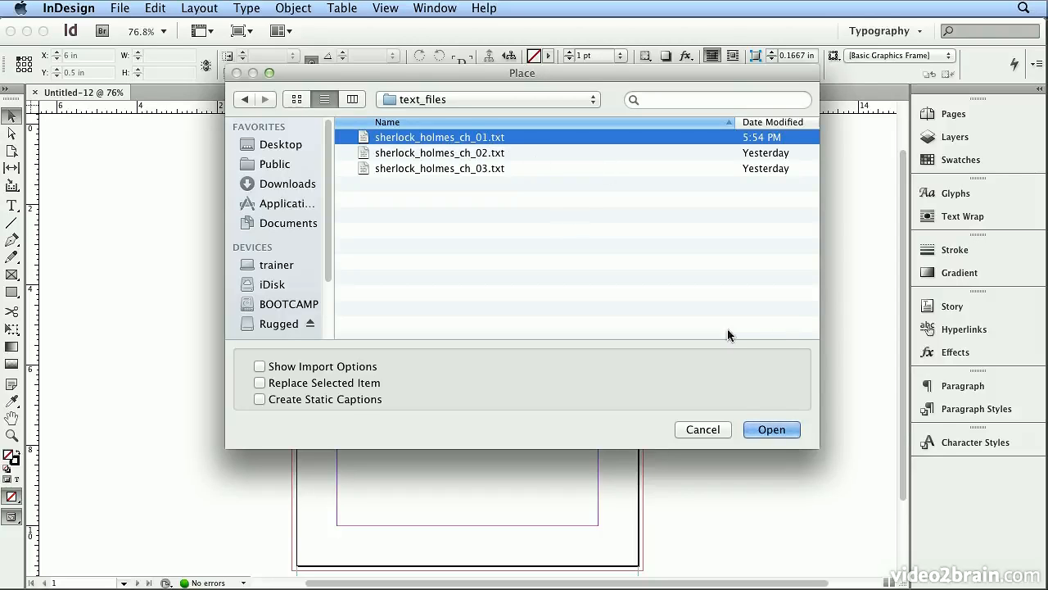
{"action": "left_click", "coordinate": [784, 431]}
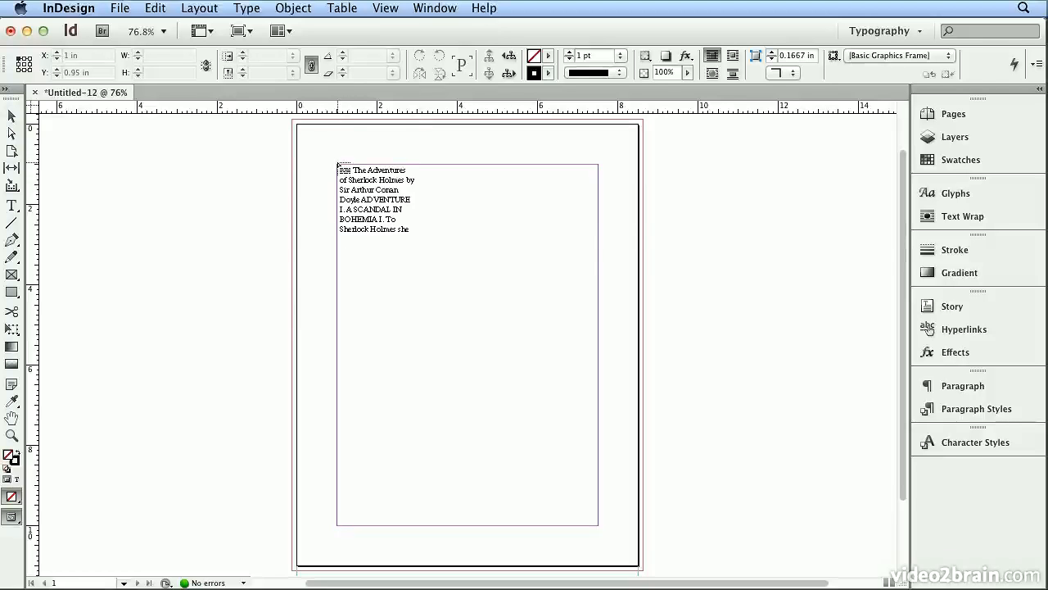
{"action": "left_click", "coordinate": [337, 164]}
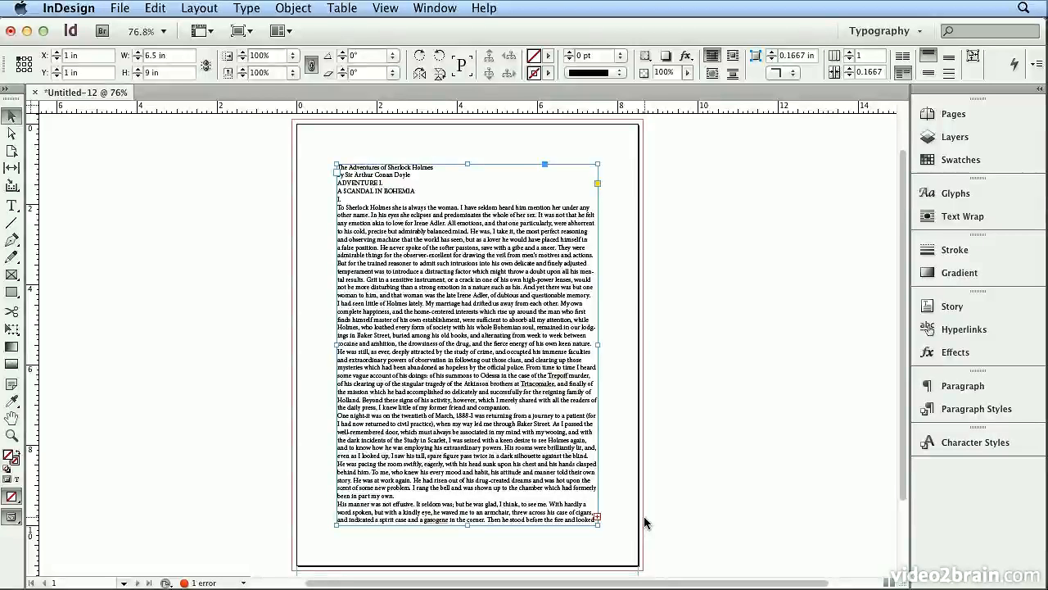
Show the document's pages, undo the single-frame placement, and autoflow the loaded text from the same margin corner
{"action": "left_click", "coordinate": [952, 122]}
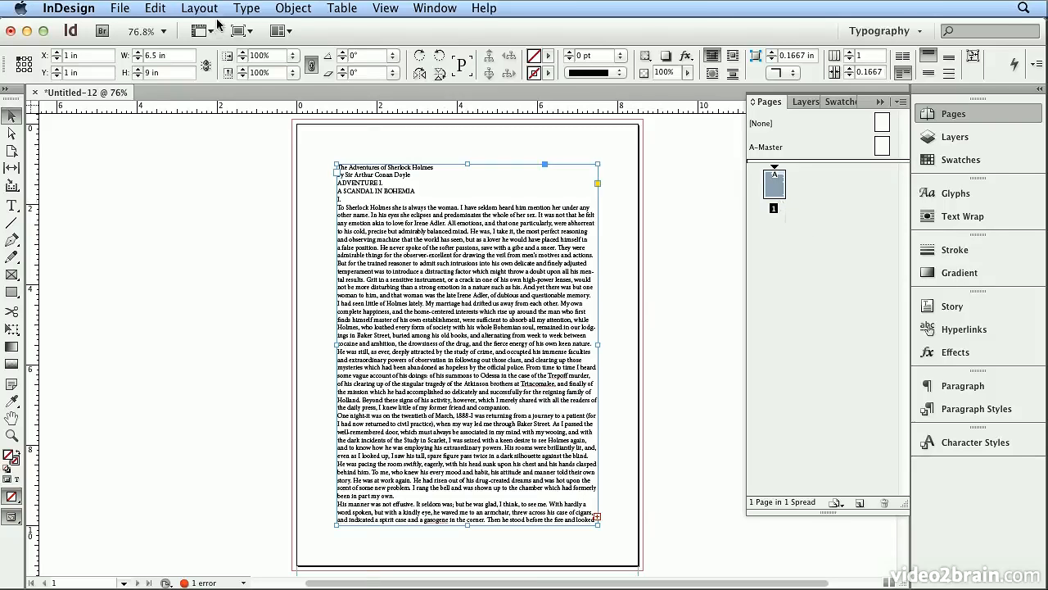
{"action": "left_click", "coordinate": [158, 9]}
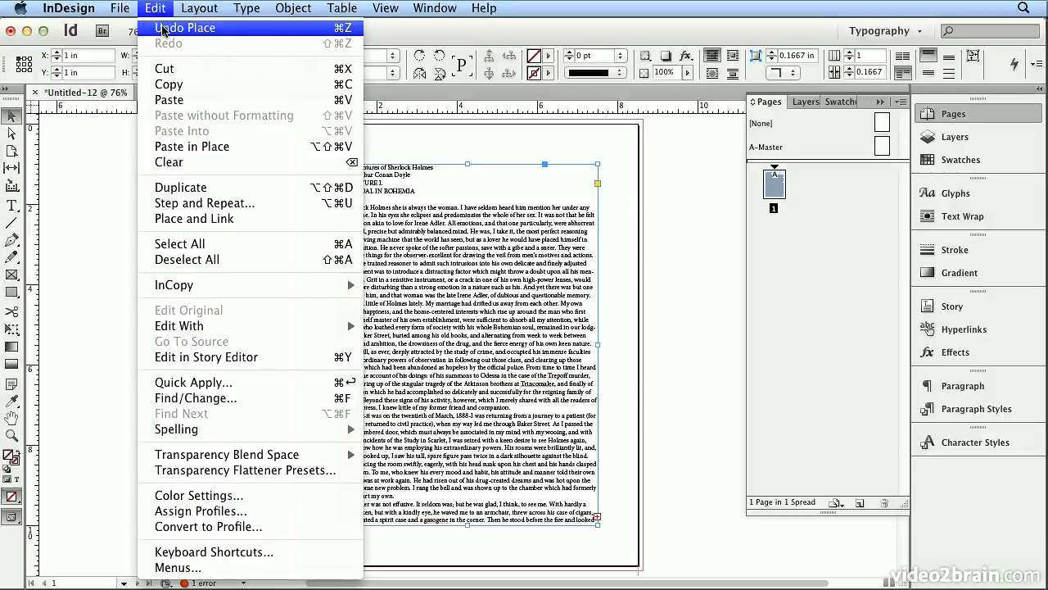
{"action": "left_click", "coordinate": [162, 28]}
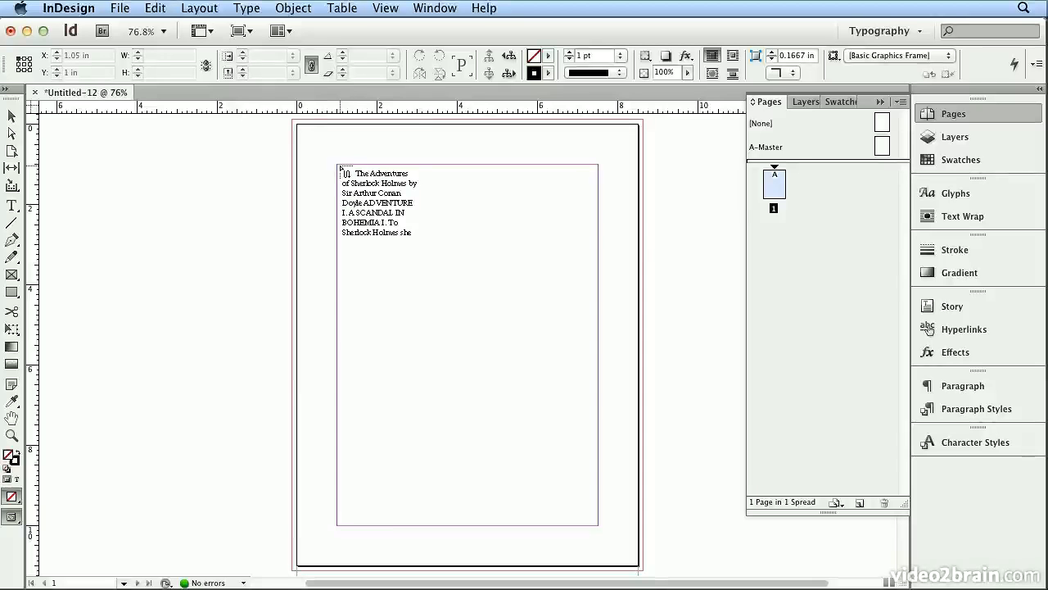
{"action": "left_click", "coordinate": [339, 168], "text": "shift"}
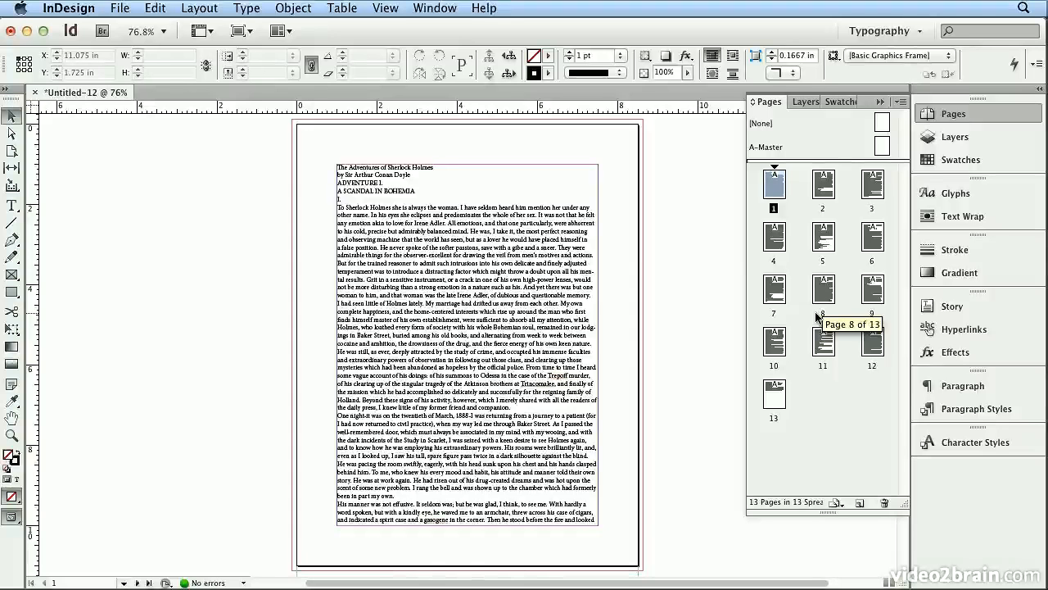
Select the text frame on page 1 and examine how its text threads connect to the frames on the following pages
{"action": "left_click", "coordinate": [567, 238]}
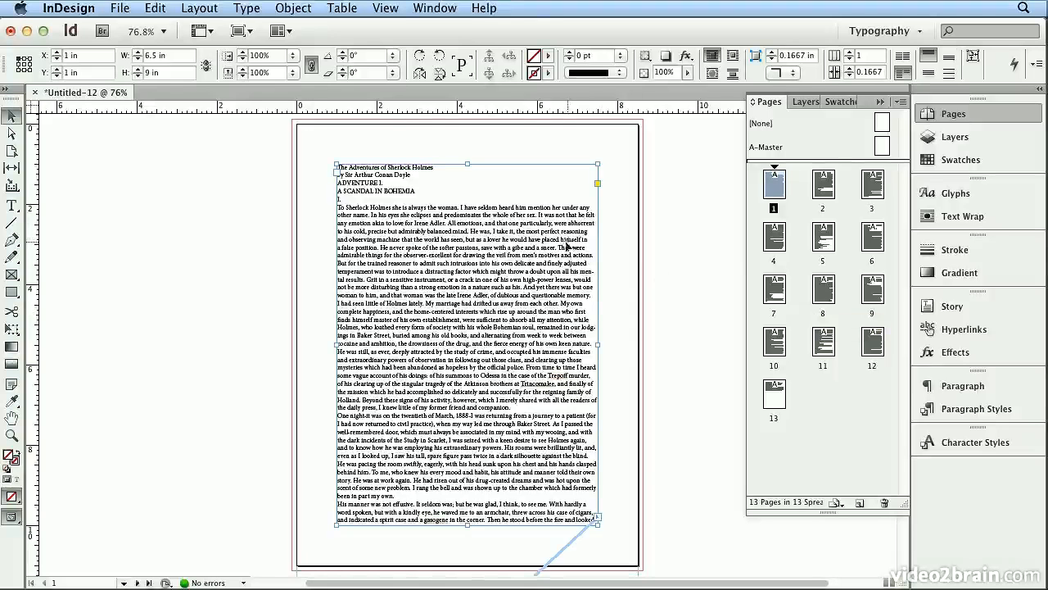
{"action": "left_click", "coordinate": [385, 7]}
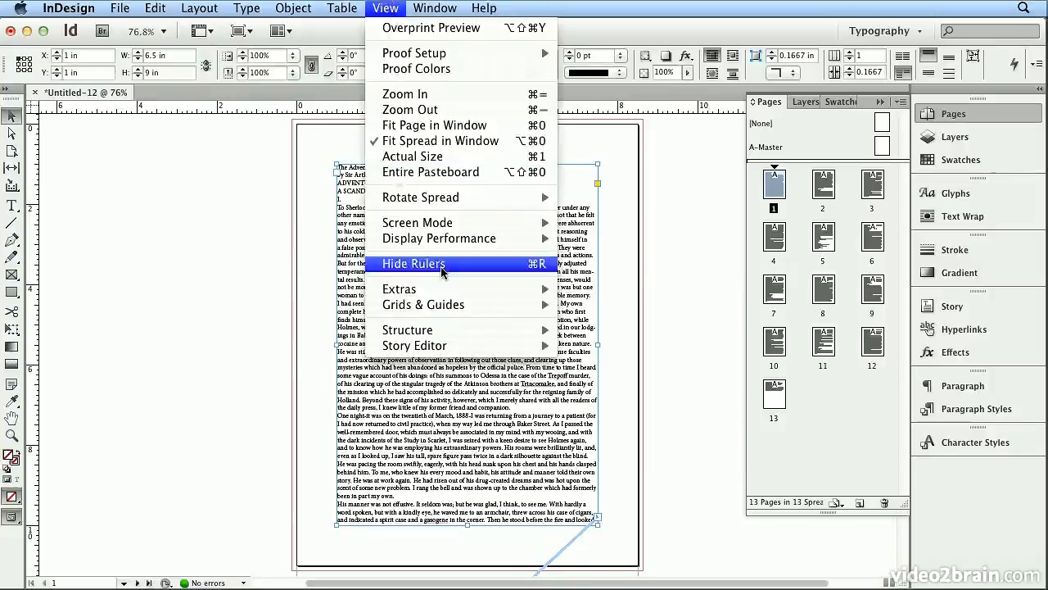
{"action": "mouse_move", "coordinate": [434, 288]}
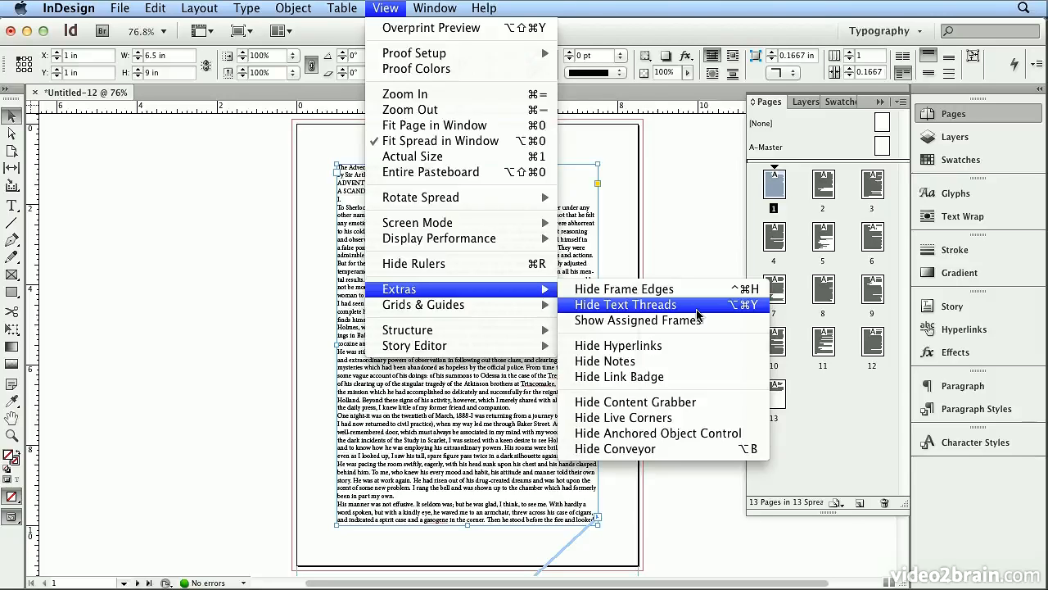
{"action": "left_click", "coordinate": [636, 45]}
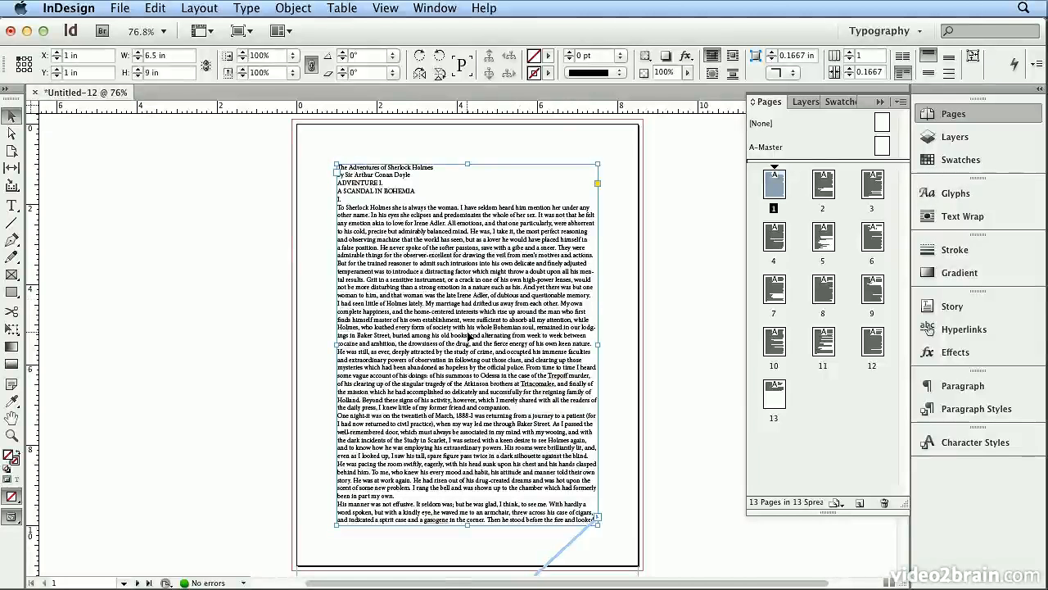
{"action": "scroll", "coordinate": [700, 335], "scroll_direction": "down", "scroll_amount": 5}
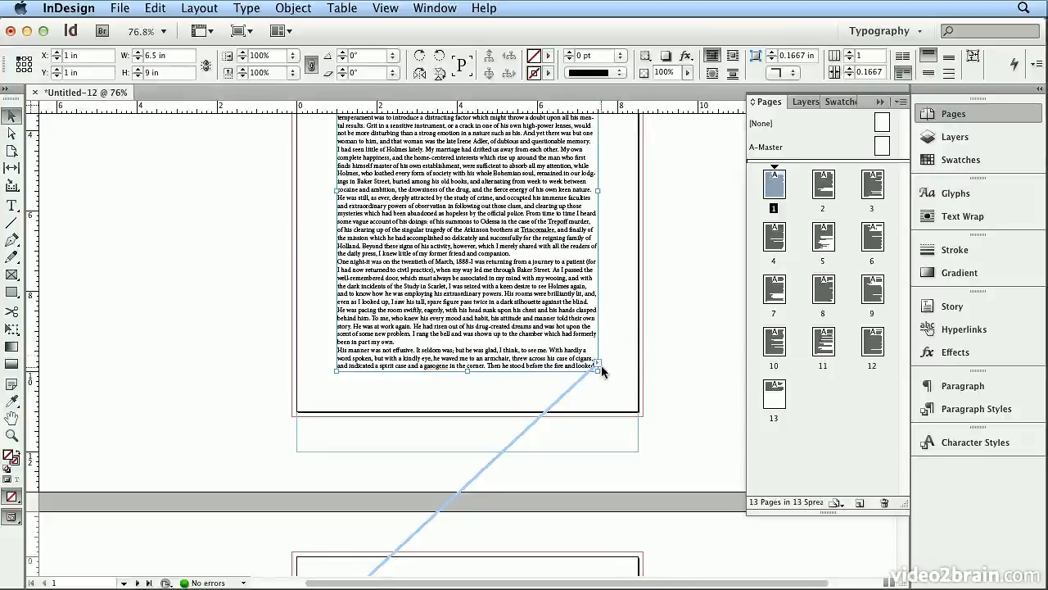
{"action": "scroll", "coordinate": [636, 358], "scroll_direction": "down", "scroll_amount": 5}
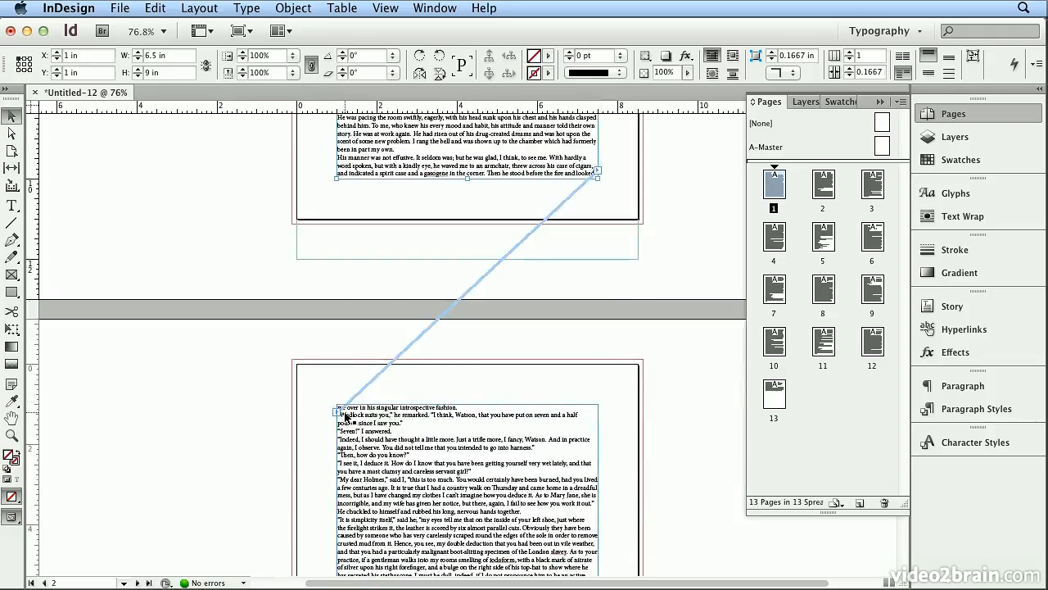
{"action": "scroll", "coordinate": [671, 418], "scroll_direction": "down", "scroll_amount": 20}
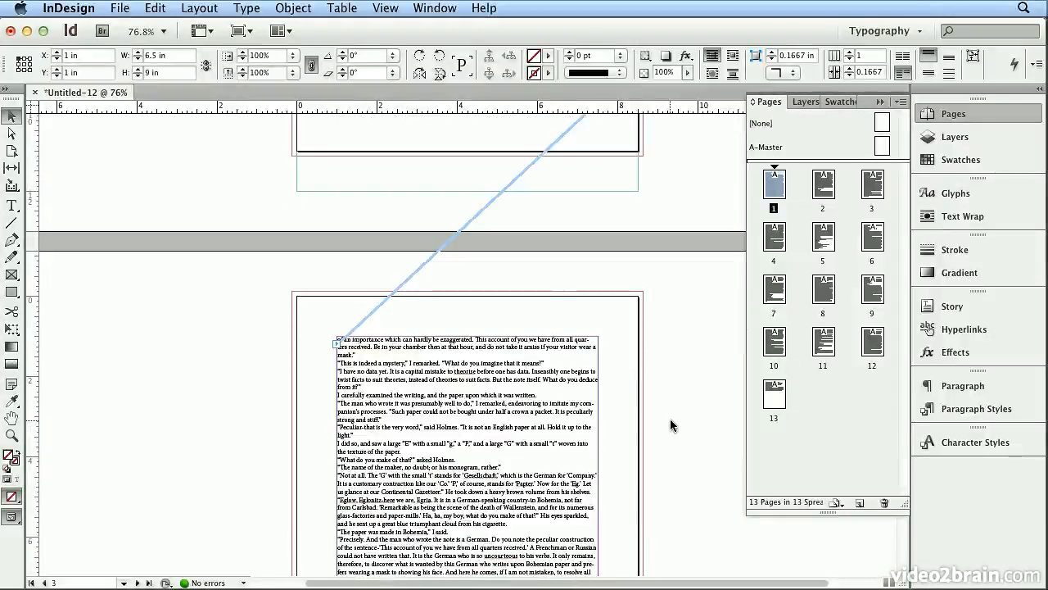
{"action": "scroll", "coordinate": [670, 419], "scroll_direction": "up", "scroll_amount": 20}
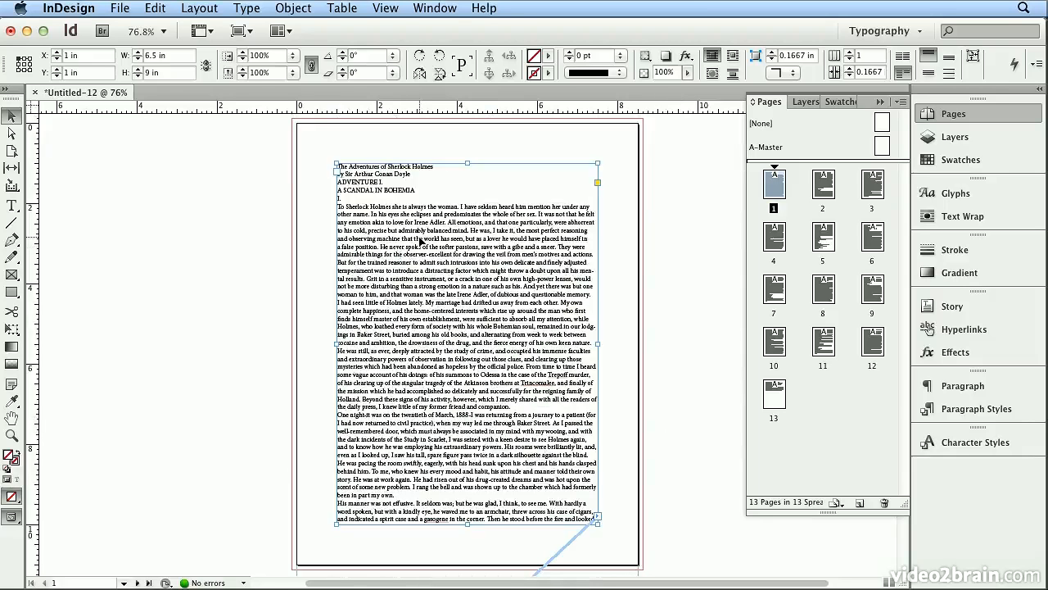
Select all the text in the threaded story and set its font to Adobe Garamond Pro Regular
{"action": "double_click", "coordinate": [420, 240]}
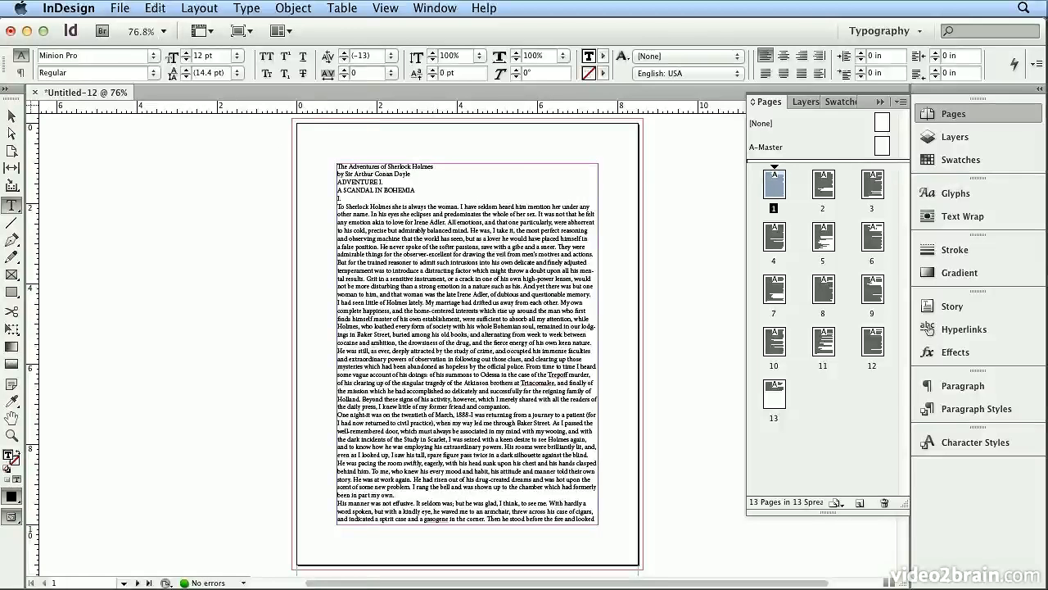
{"action": "left_click", "coordinate": [156, 8]}
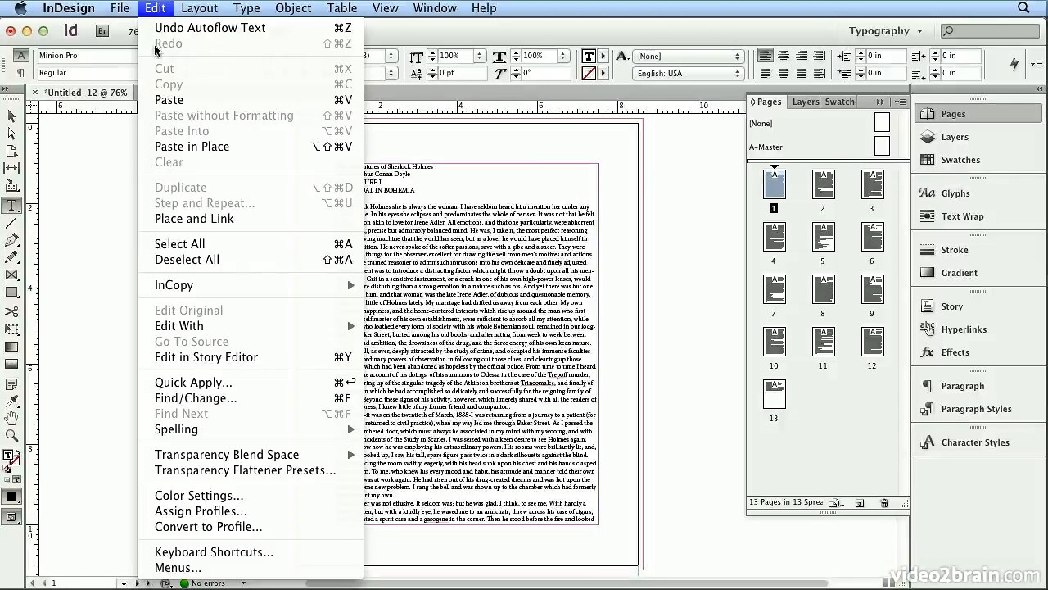
{"action": "left_click", "coordinate": [253, 249]}
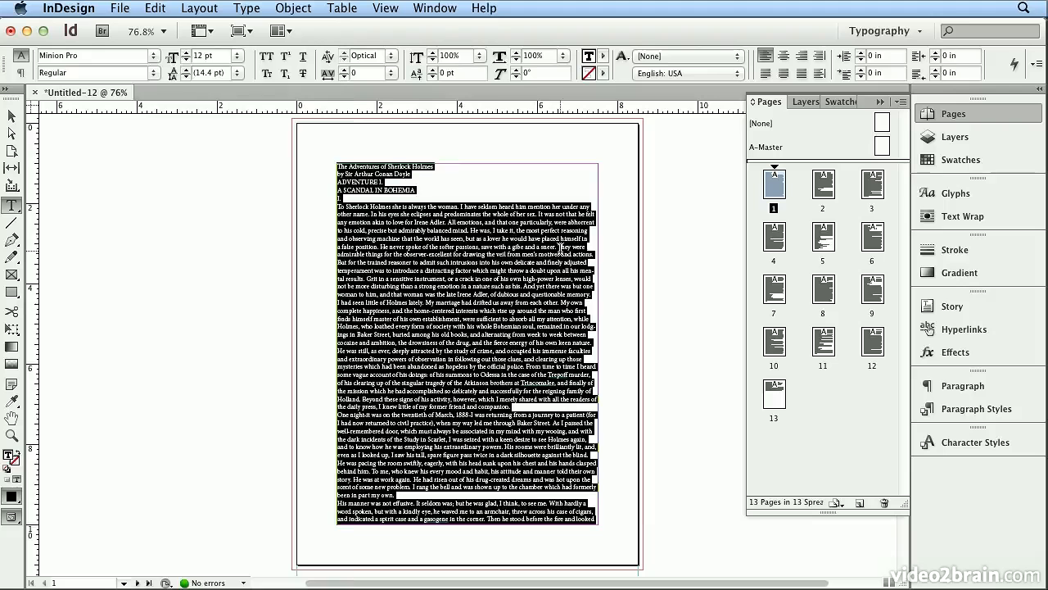
{"action": "left_click", "coordinate": [154, 56]}
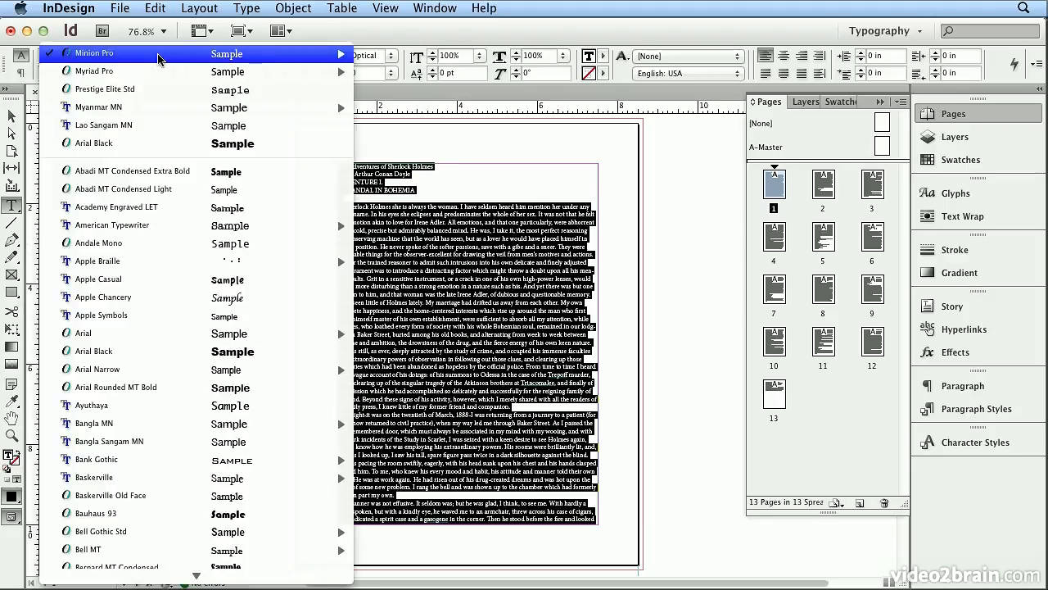
{"action": "mouse_move", "coordinate": [115, 554]}
{"action": "mouse_move", "coordinate": [120, 584]}
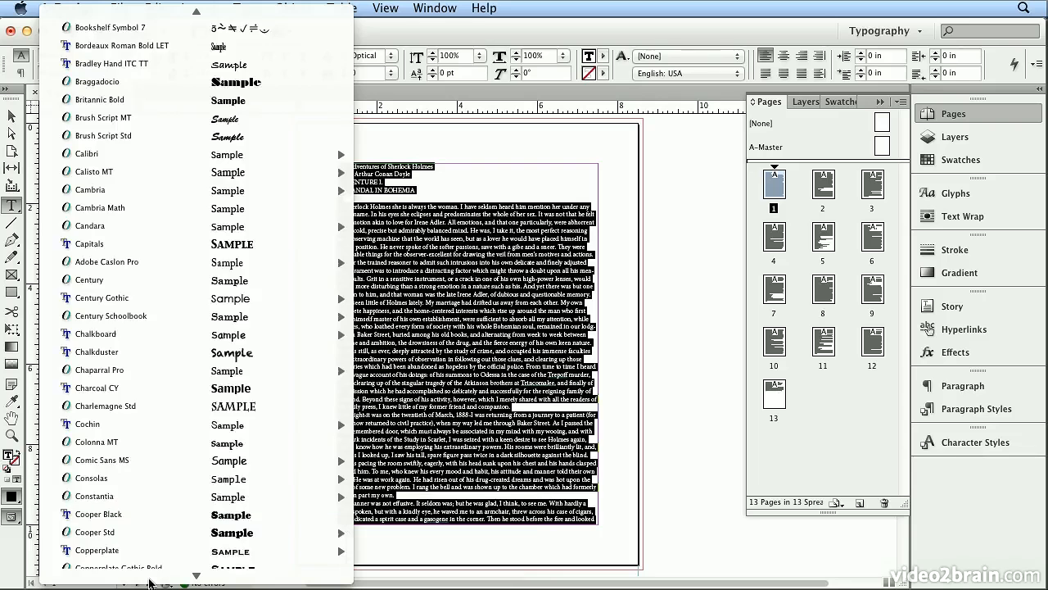
{"action": "mouse_move", "coordinate": [149, 580]}
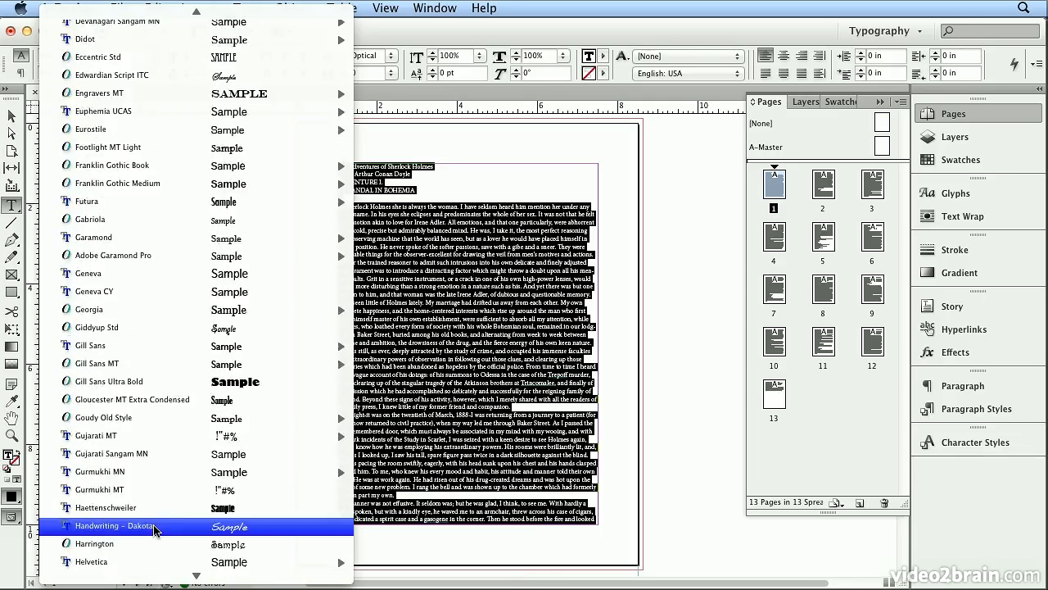
{"action": "mouse_move", "coordinate": [149, 257]}
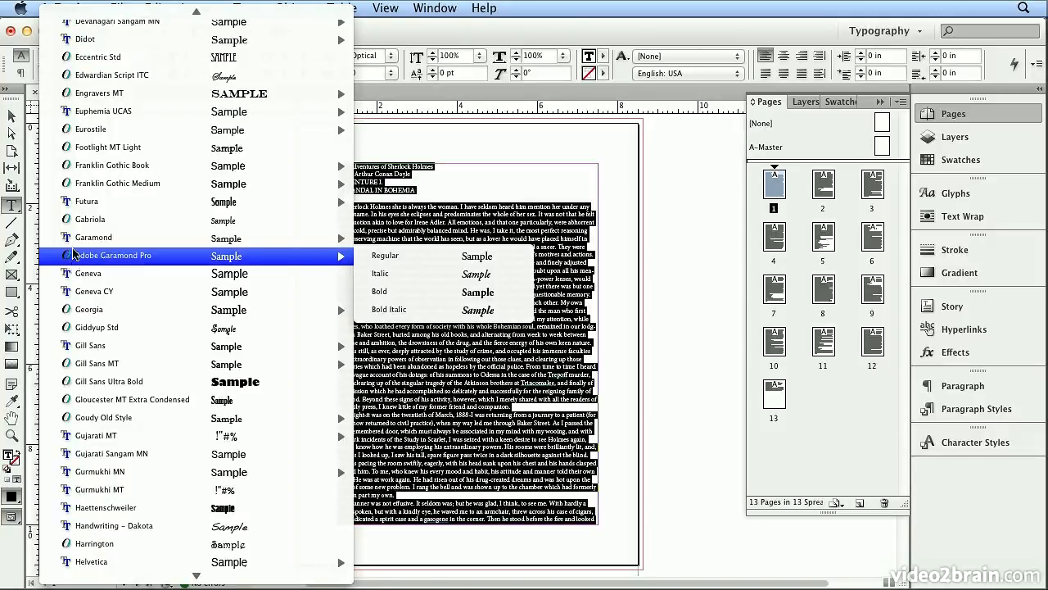
{"action": "mouse_move", "coordinate": [74, 243]}
{"action": "mouse_move", "coordinate": [111, 585]}
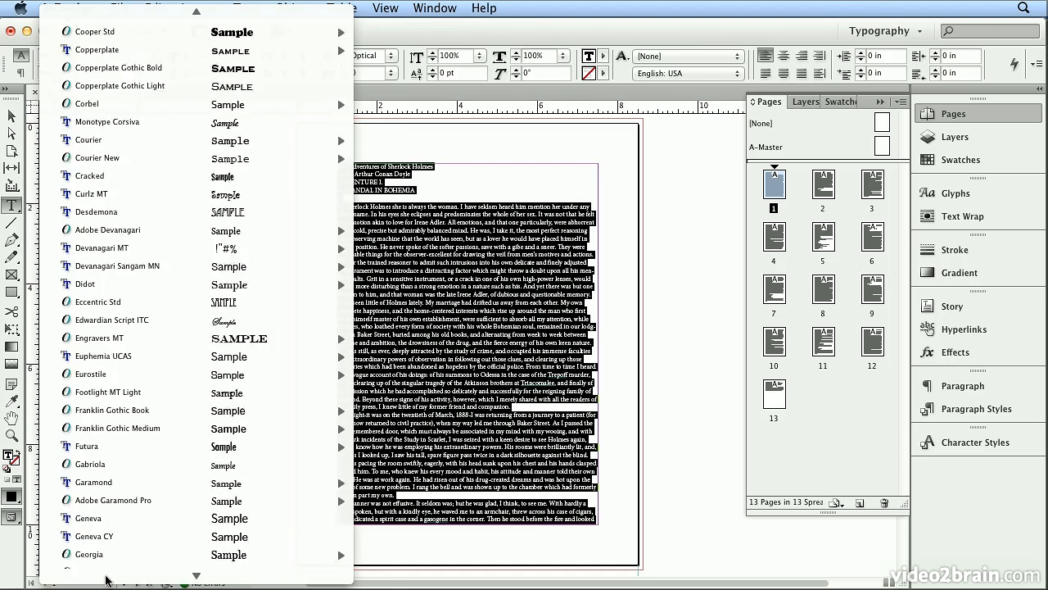
{"action": "mouse_move", "coordinate": [144, 475]}
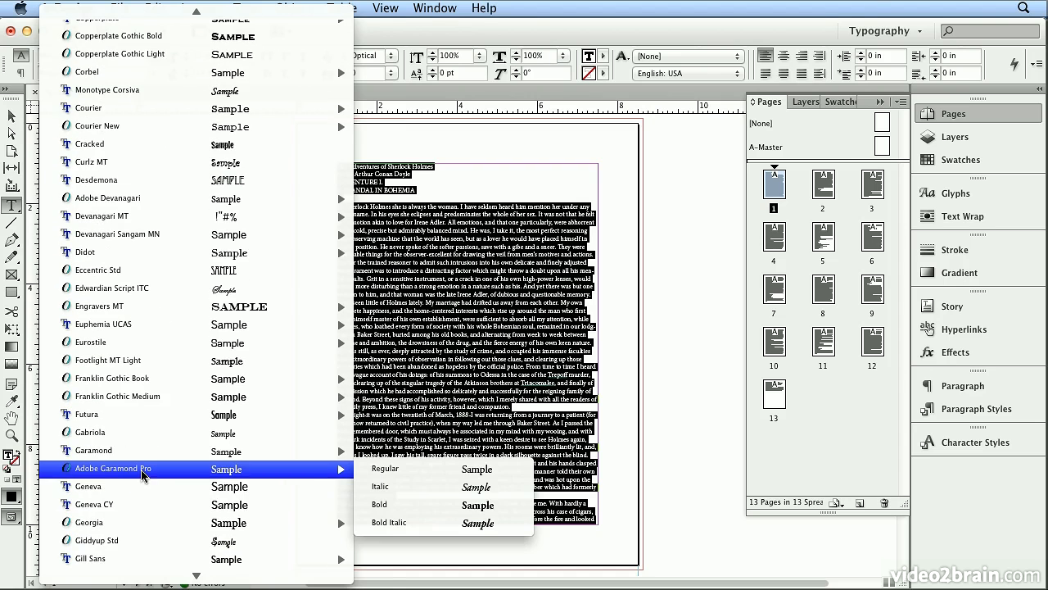
{"action": "left_click", "coordinate": [459, 471]}
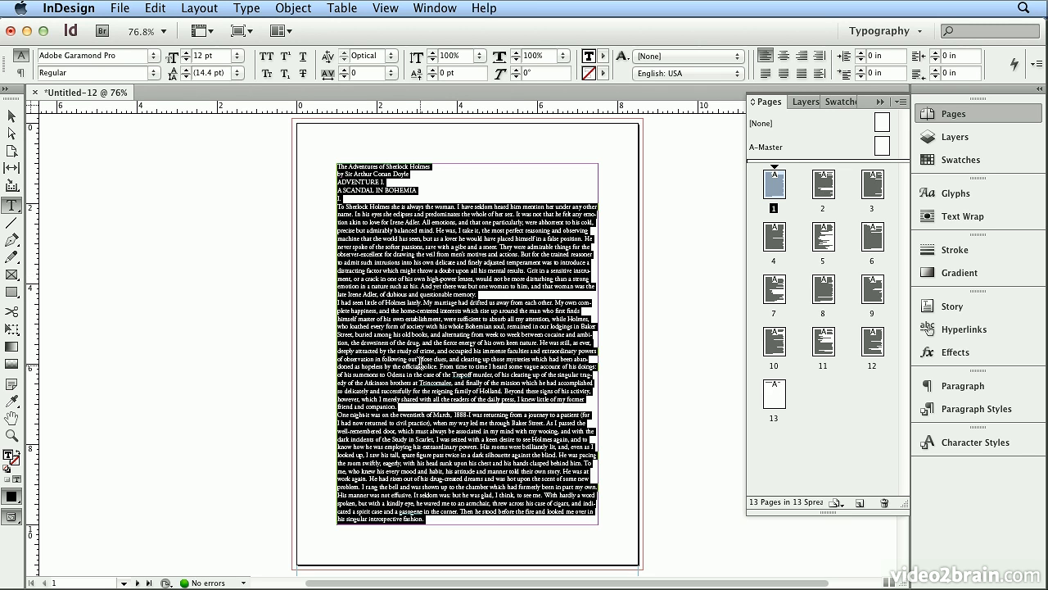
Set the space after every paragraph in the selected story to 0.2 in
{"action": "left_click", "coordinate": [24, 75]}
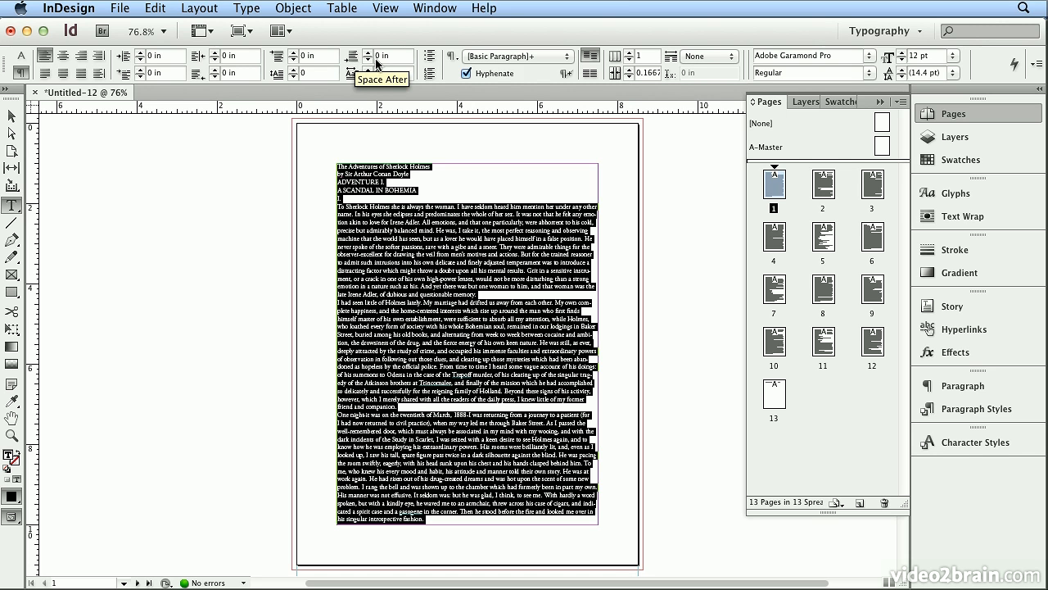
{"action": "left_click_drag", "start_coordinate": [394, 56], "coordinate": [368, 56]}
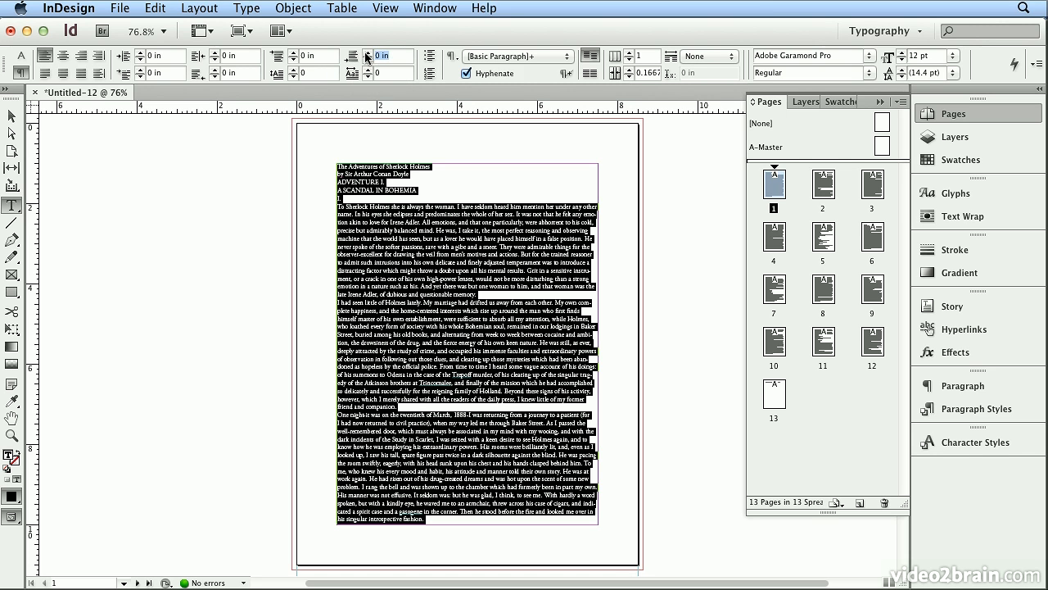
{"action": "type", "text": ".2"}
{"action": "key", "text": "Return"}
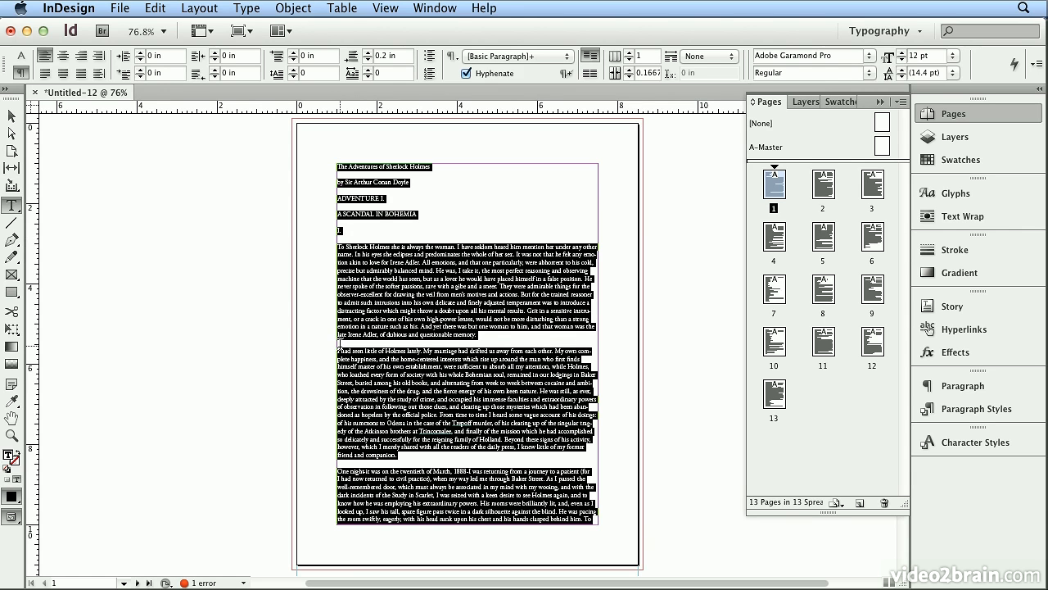
Review the respaced pages through page 13 and reduce the story's space after paragraphs to 0.1875 in
{"action": "scroll", "coordinate": [459, 414], "scroll_direction": "down", "scroll_amount": 15}
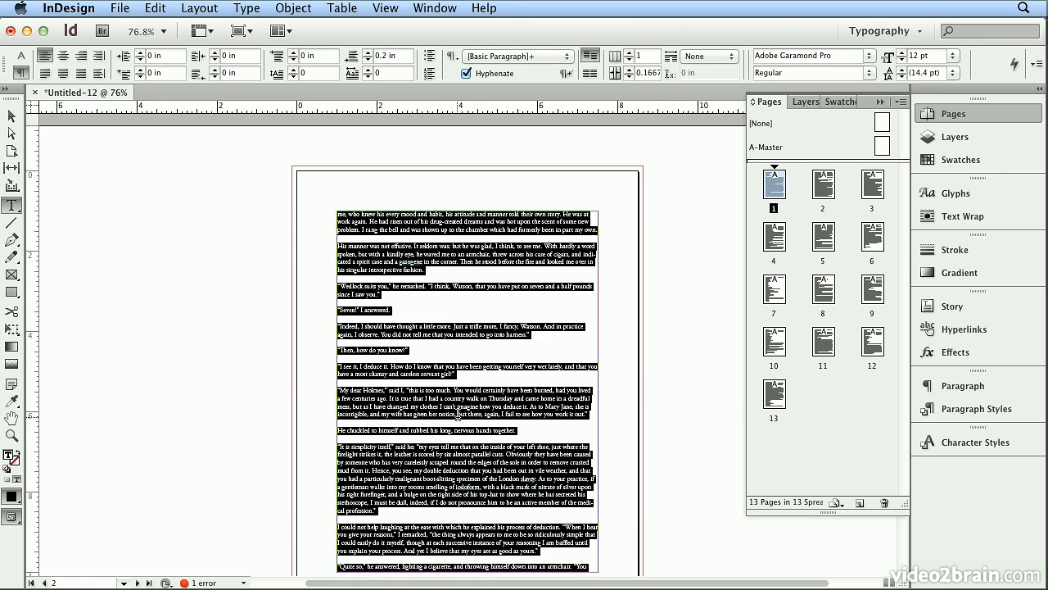
{"action": "scroll", "coordinate": [459, 414], "scroll_direction": "down", "scroll_amount": 10}
{"action": "scroll", "coordinate": [458, 415], "scroll_direction": "down", "scroll_amount": 10}
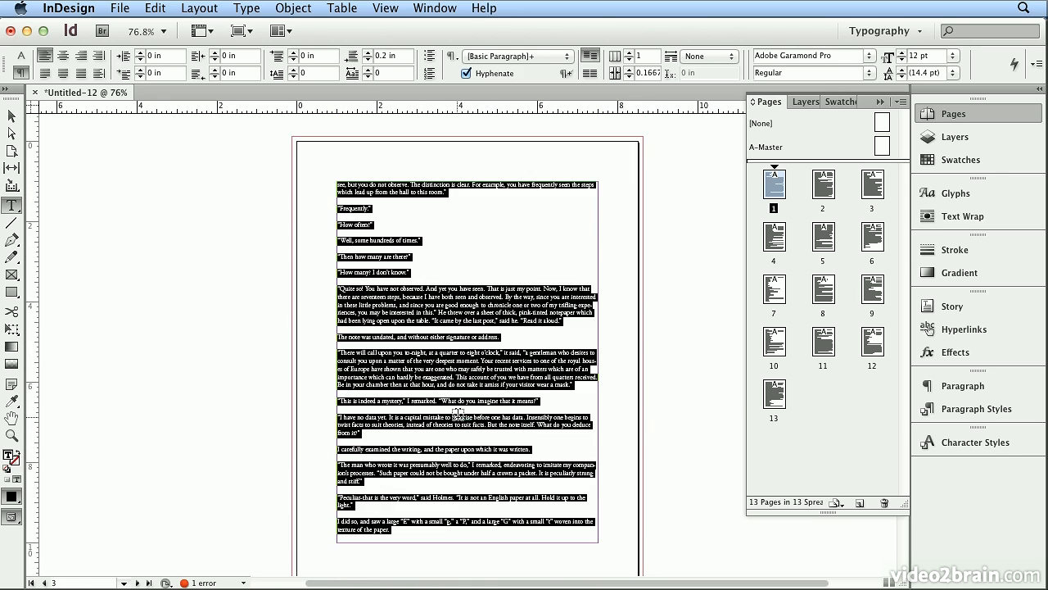
{"action": "scroll", "coordinate": [459, 414], "scroll_direction": "down", "scroll_amount": 20}
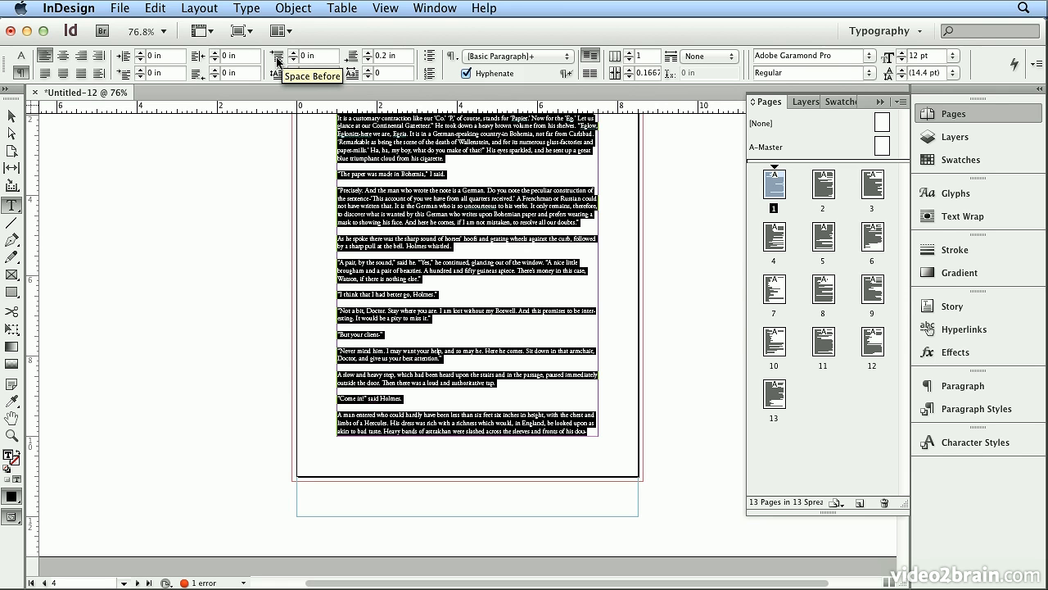
{"action": "double_click", "coordinate": [774, 394]}
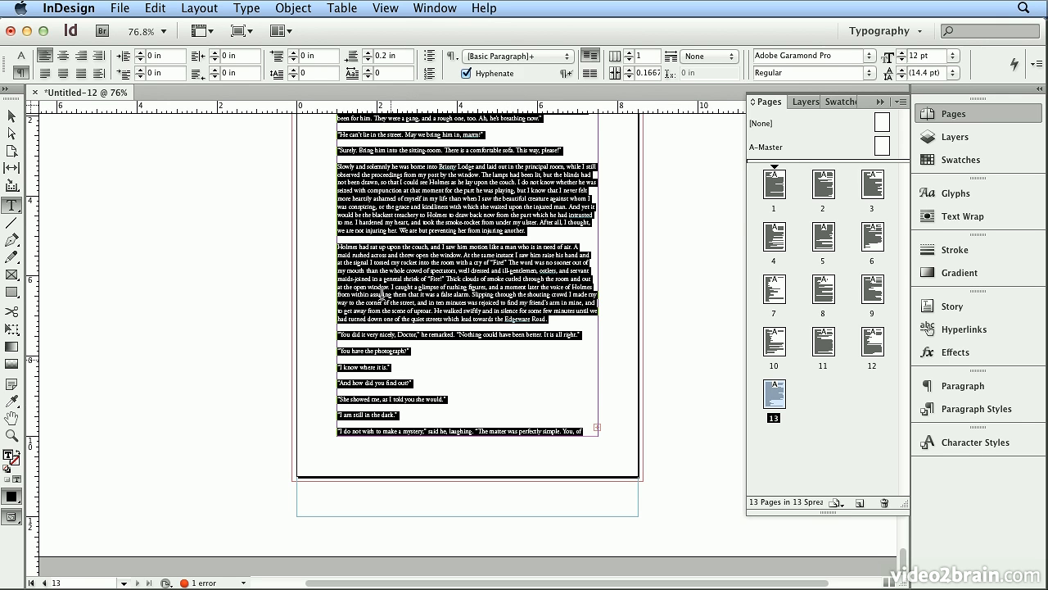
{"action": "left_click", "coordinate": [368, 60]}
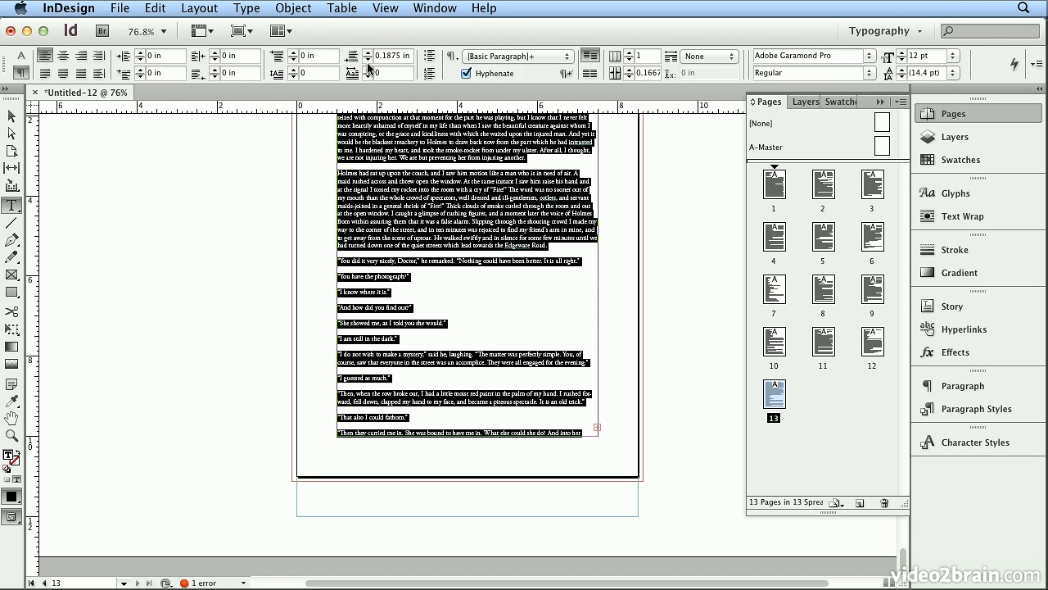
{"action": "left_click", "coordinate": [368, 61]}
{"action": "left_click", "coordinate": [369, 53]}
Select the text frame on page 13 and load its overset text from the frame's out port
{"action": "scroll", "coordinate": [550, 212], "scroll_direction": "up", "scroll_amount": 3}
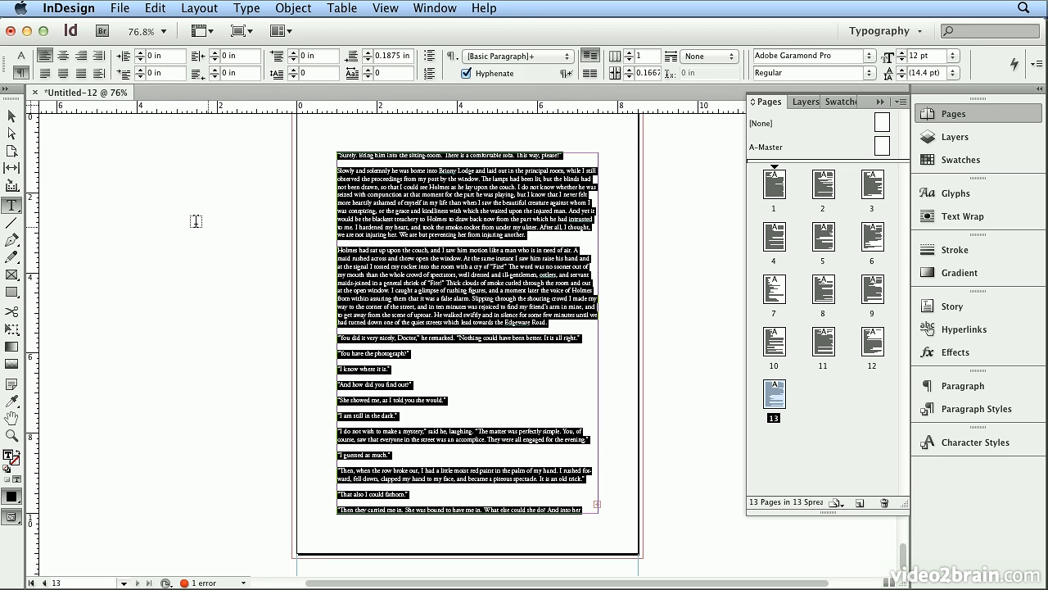
{"action": "left_click", "coordinate": [11, 117]}
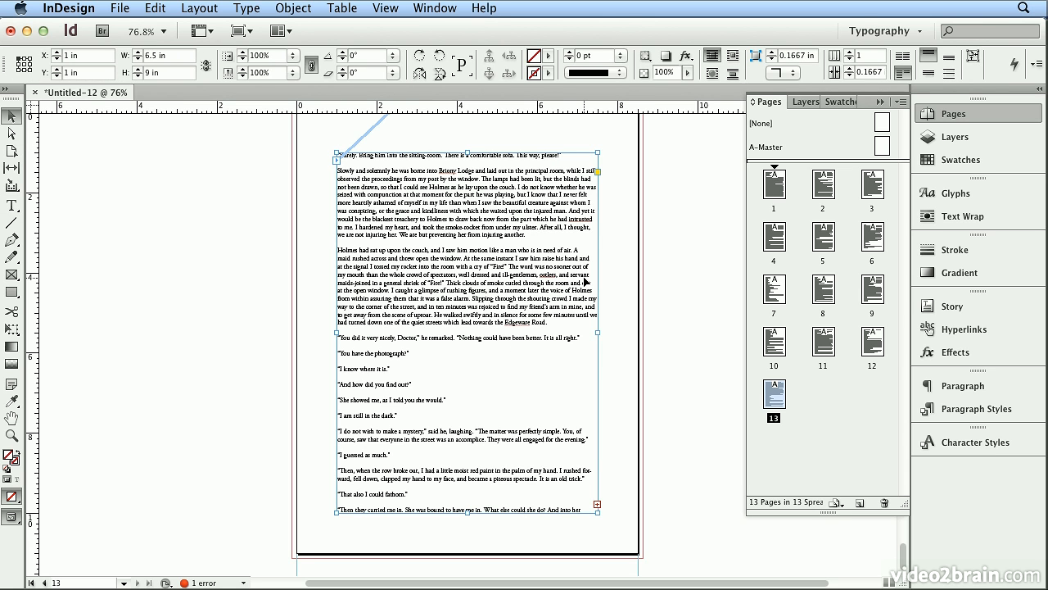
{"action": "left_click", "coordinate": [224, 278]}
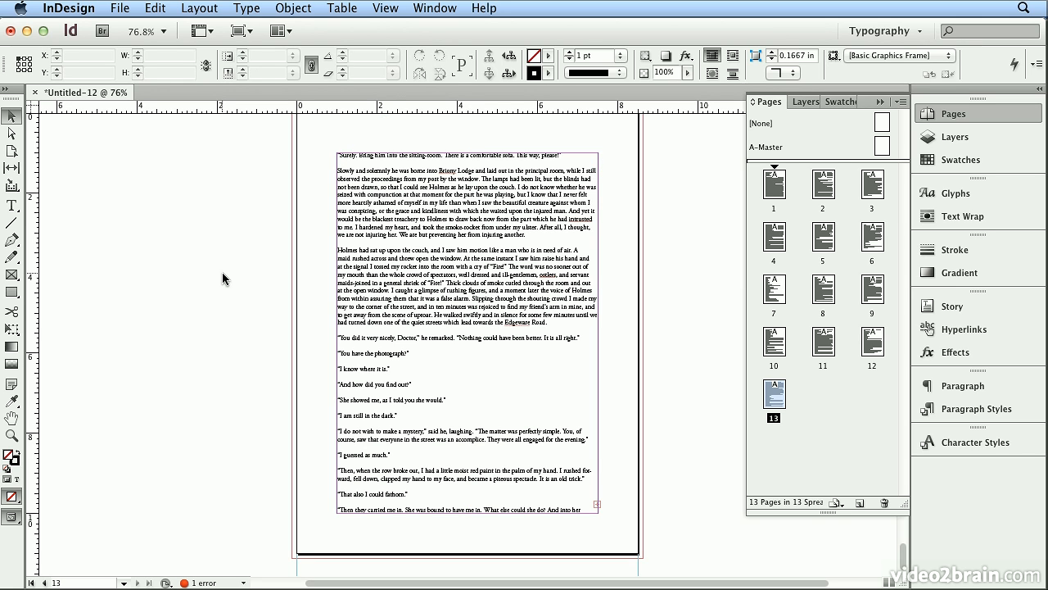
{"action": "left_click", "coordinate": [395, 298]}
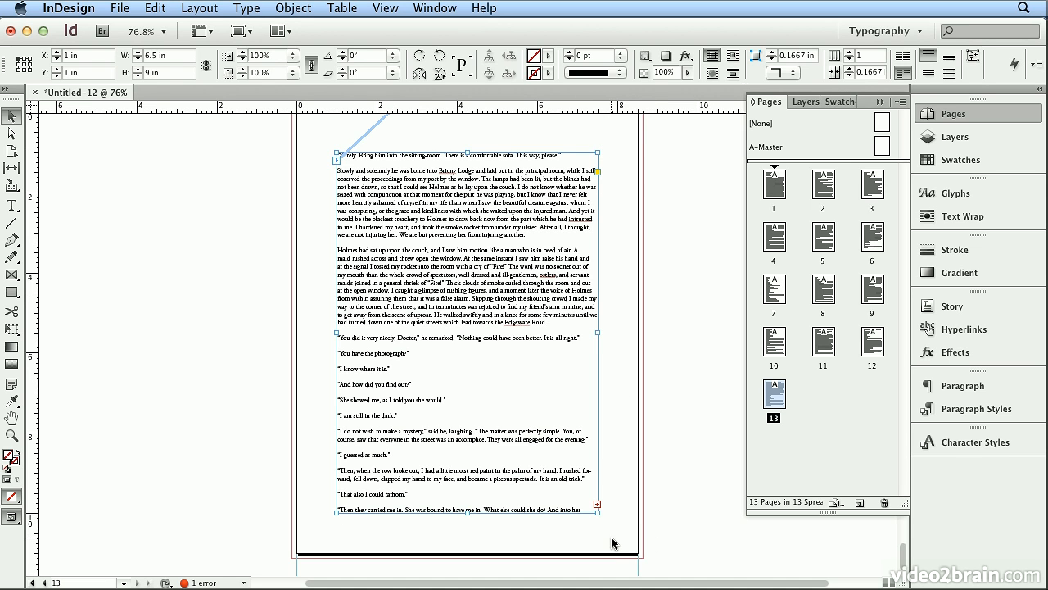
{"action": "left_click", "coordinate": [598, 506]}
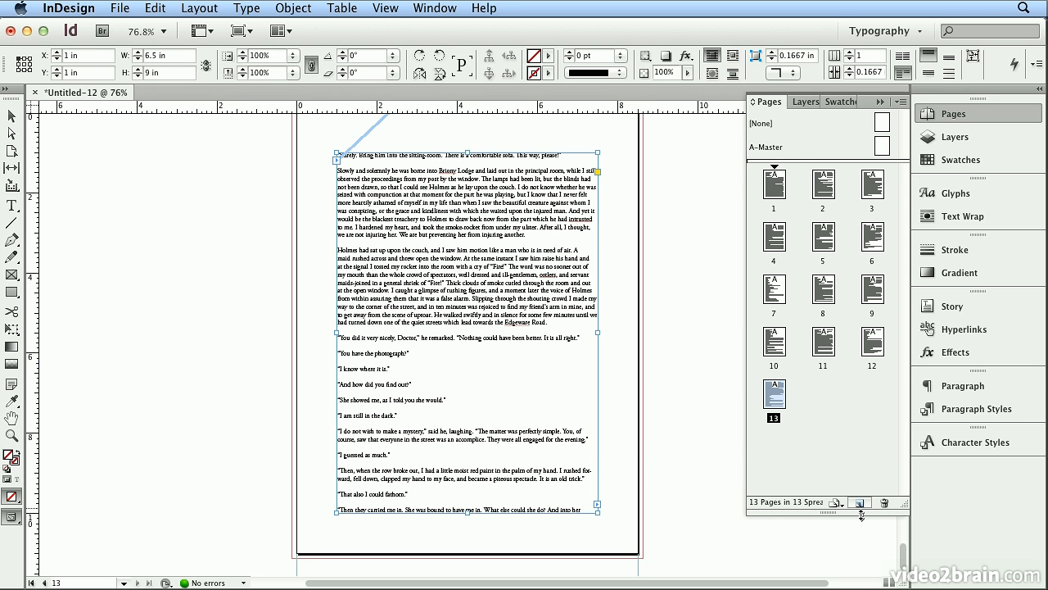
Add a new page after page 13 while keeping the overset text loaded for placement
{"action": "mouse_move", "coordinate": [862, 514]}
{"action": "left_mouse_down"}
{"action": "mouse_move", "coordinate": [864, 312]}
{"action": "mouse_move", "coordinate": [864, 502]}
{"action": "left_mouse_up"}
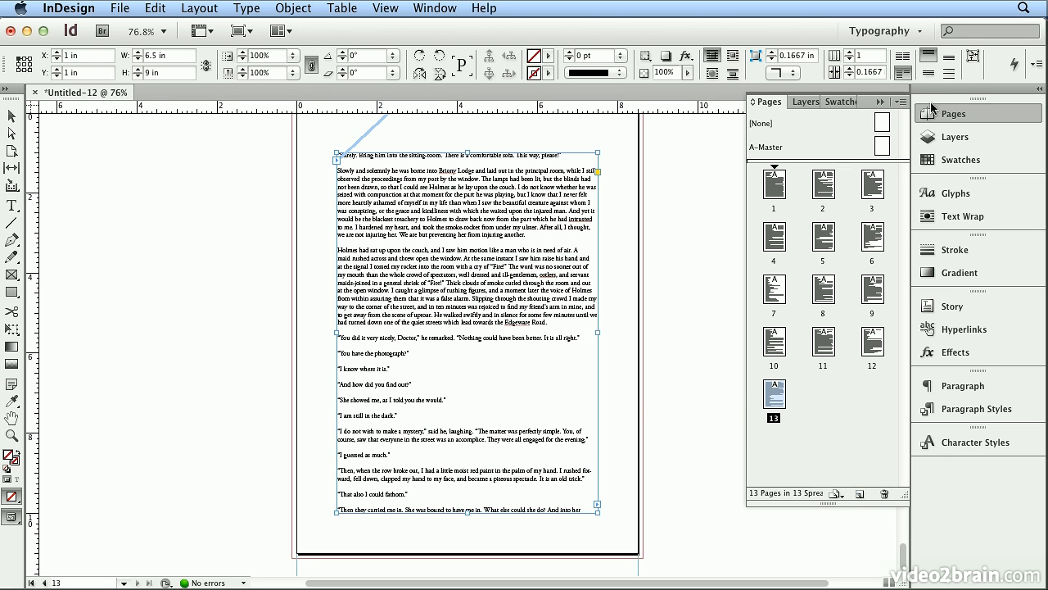
{"action": "left_click", "coordinate": [901, 102]}
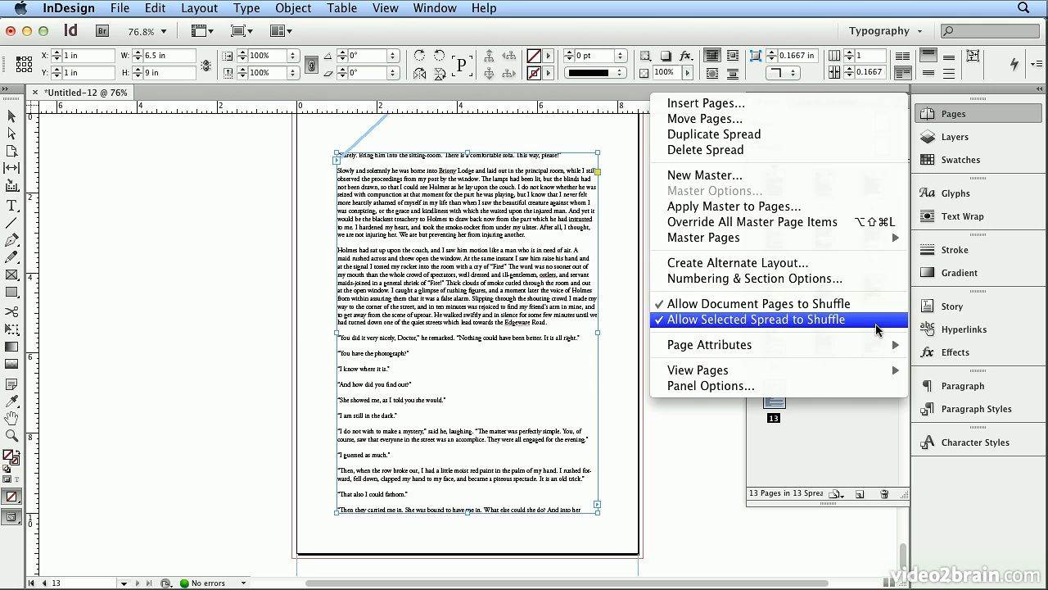
{"action": "mouse_move", "coordinate": [862, 379]}
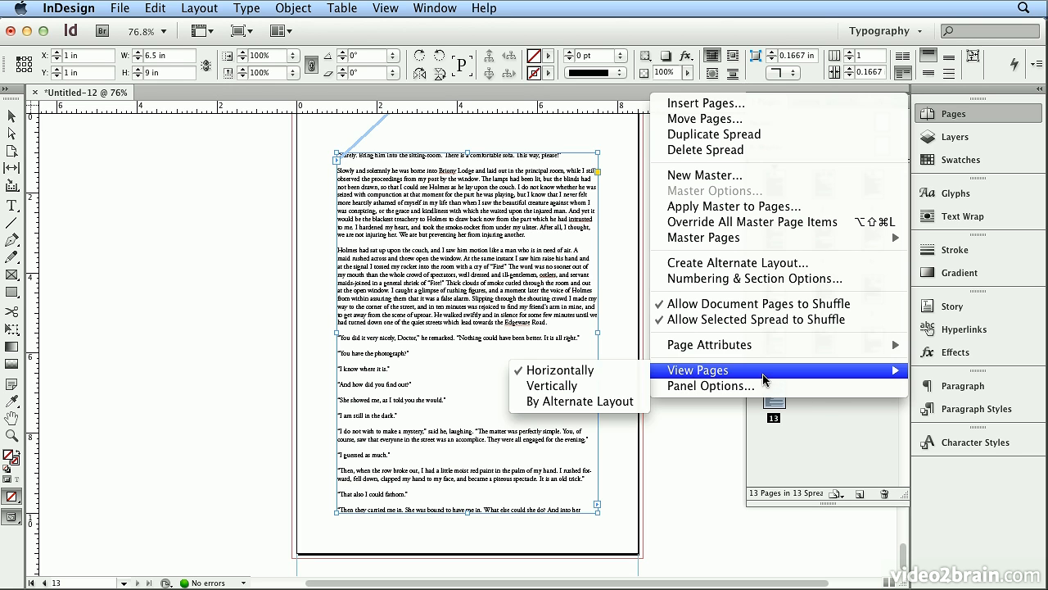
{"action": "left_click", "coordinate": [831, 433]}
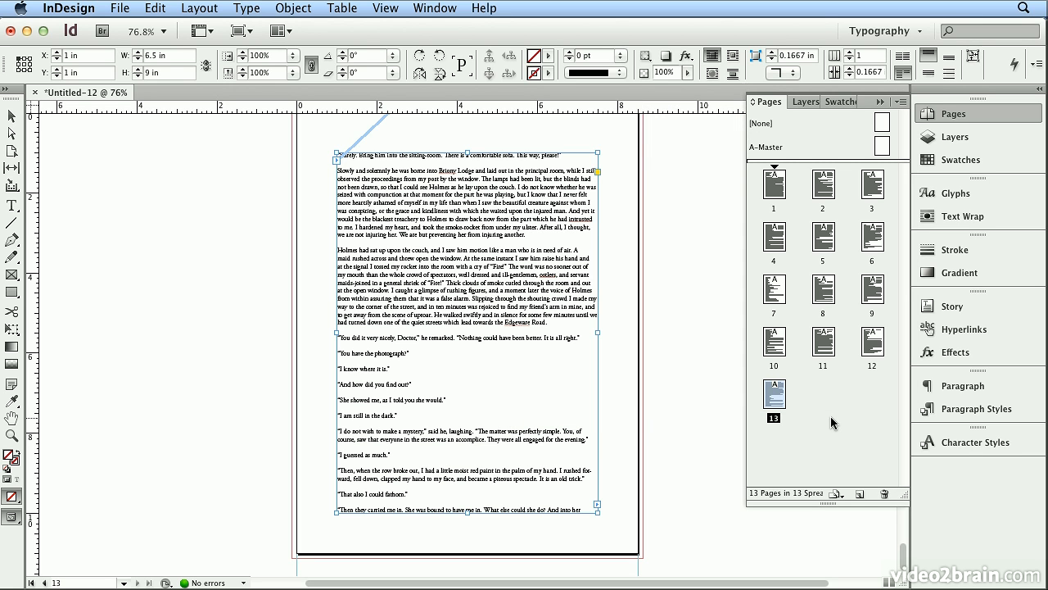
{"action": "left_click", "coordinate": [859, 495]}
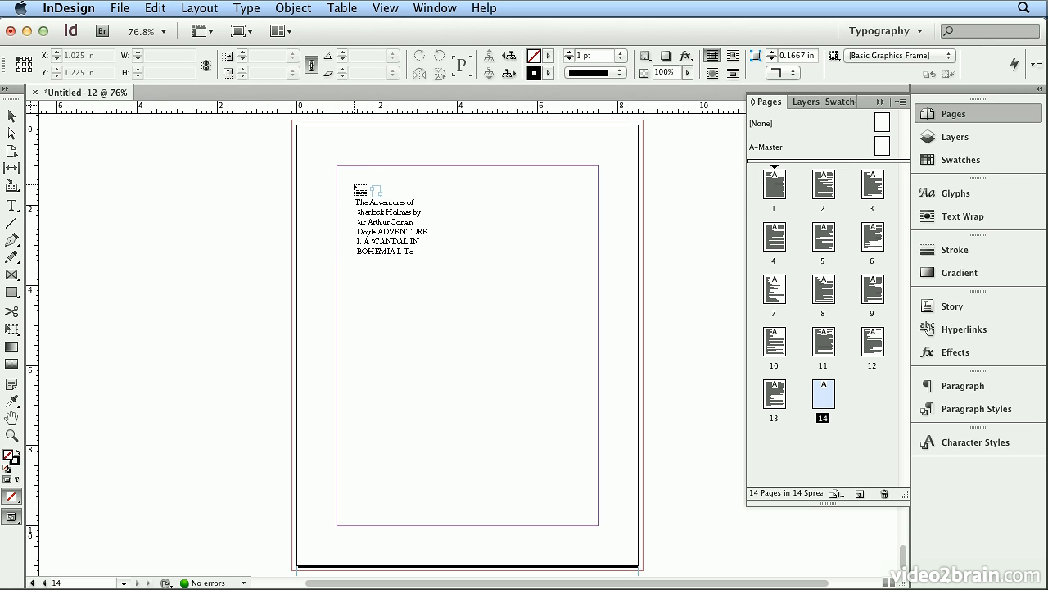
Try placing the loaded text as a single frame at page 14's upper-left margin corner, and undo the placement
{"action": "left_click", "coordinate": [337, 165]}
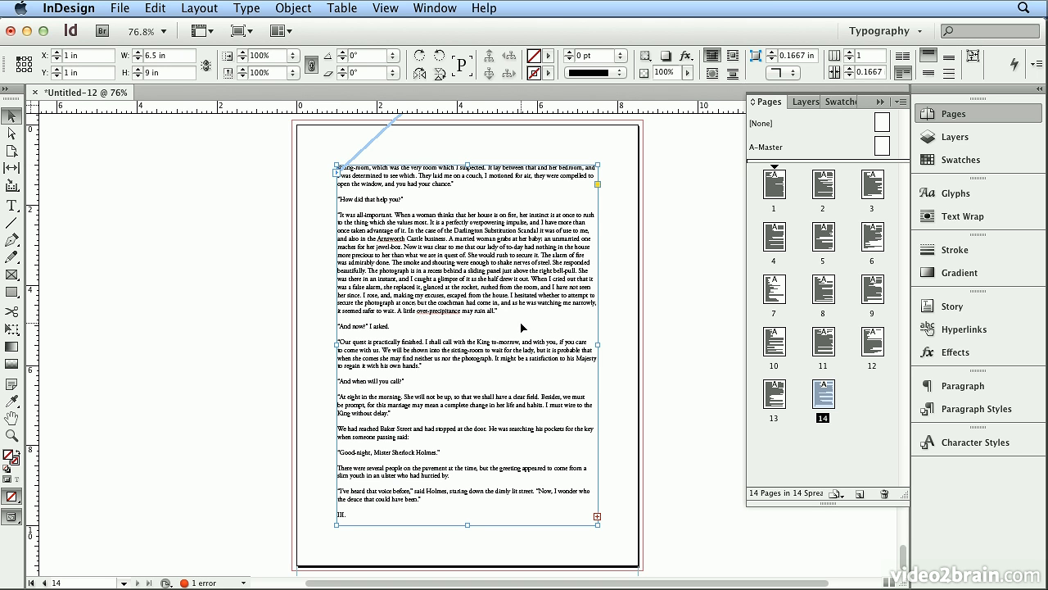
{"action": "left_click", "coordinate": [147, 17]}
{"action": "left_click", "coordinate": [176, 27]}
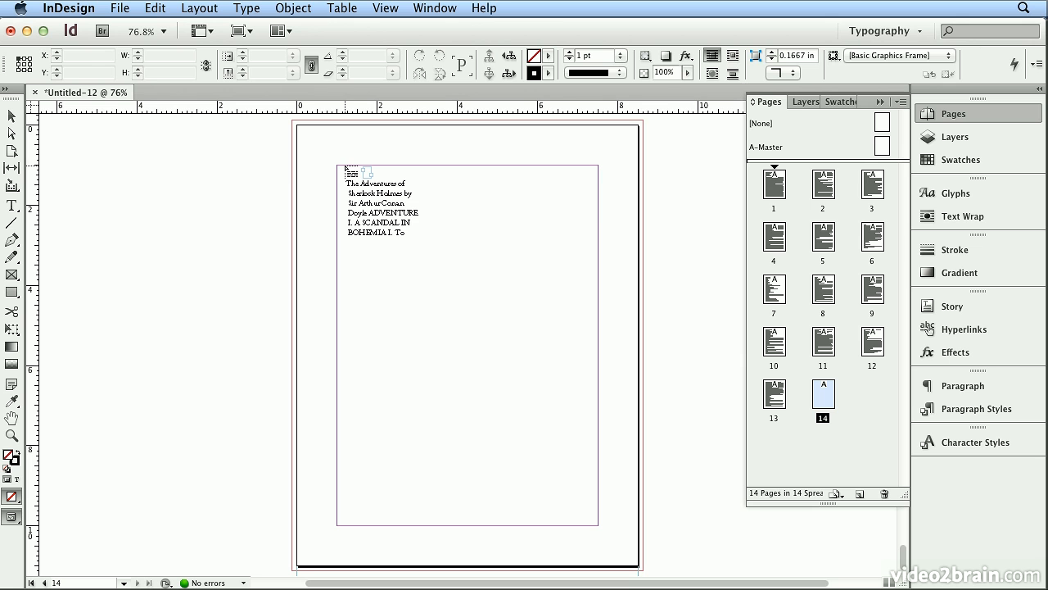
Autoflow the loaded text from page 14's upper-left margin corner and check the added pages through page 17
{"action": "left_click", "coordinate": [338, 167], "text": "shift"}
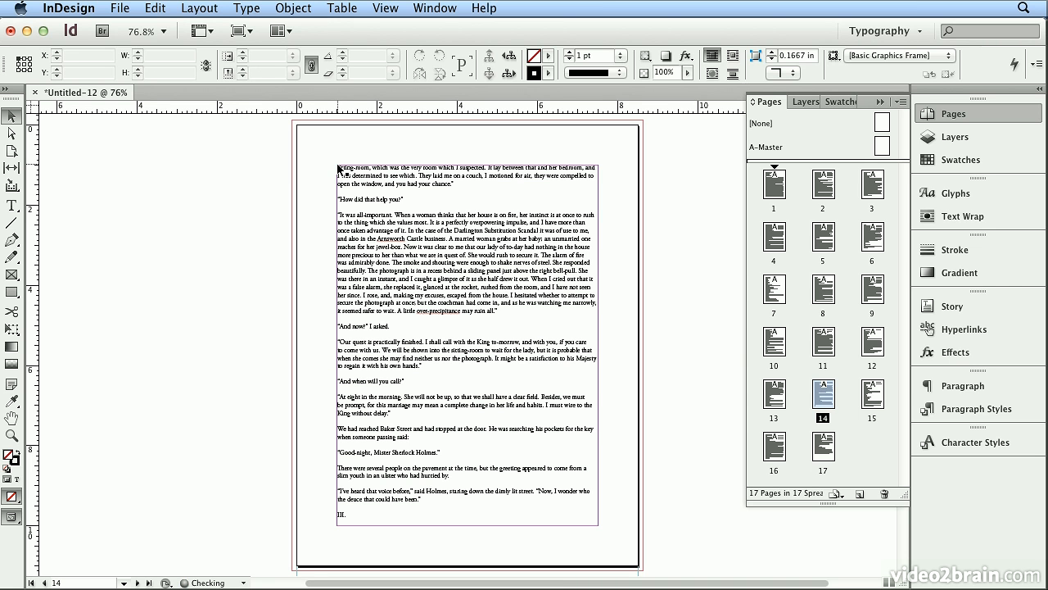
{"action": "double_click", "coordinate": [871, 401]}
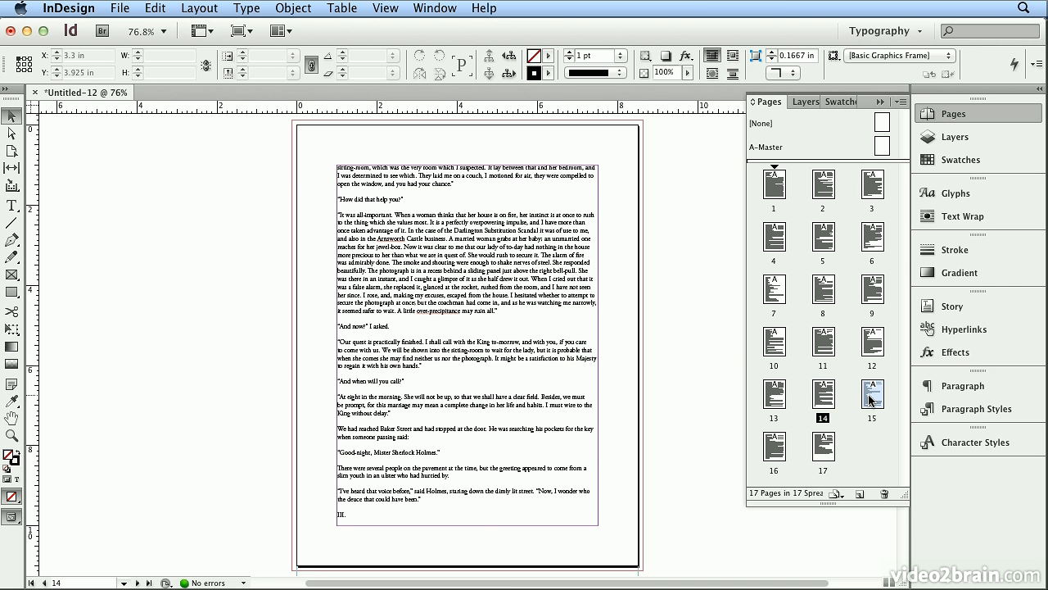
{"action": "double_click", "coordinate": [785, 448]}
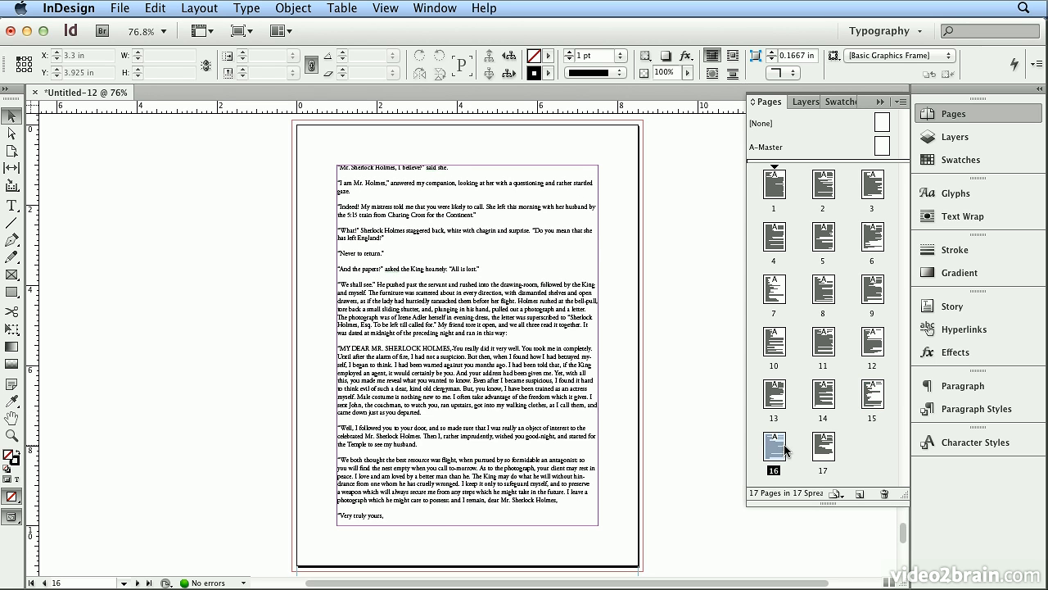
{"action": "double_click", "coordinate": [827, 449]}
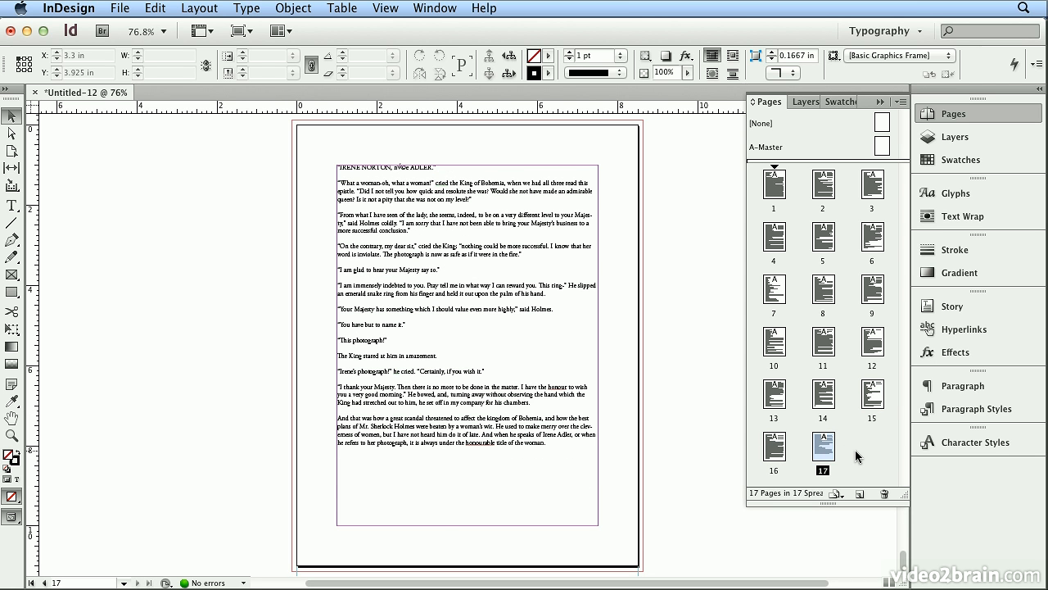
Save the document to the Desktop as holmes_ch_01.indd in InDesign CS6 document format
{"action": "left_click", "coordinate": [121, 8]}
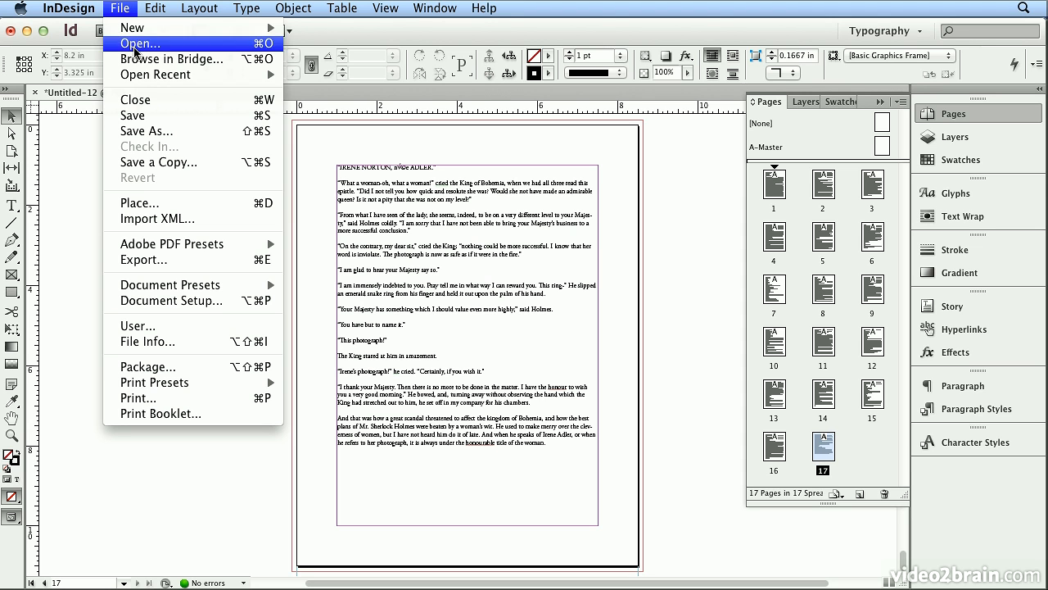
{"action": "left_click", "coordinate": [174, 121]}
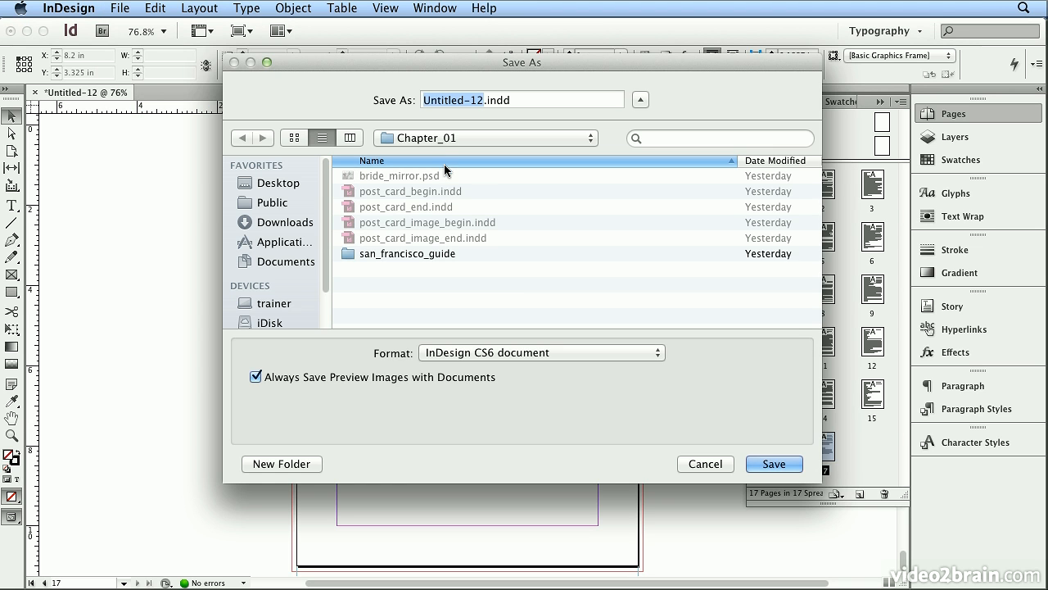
{"action": "type", "text": "holmes_"}
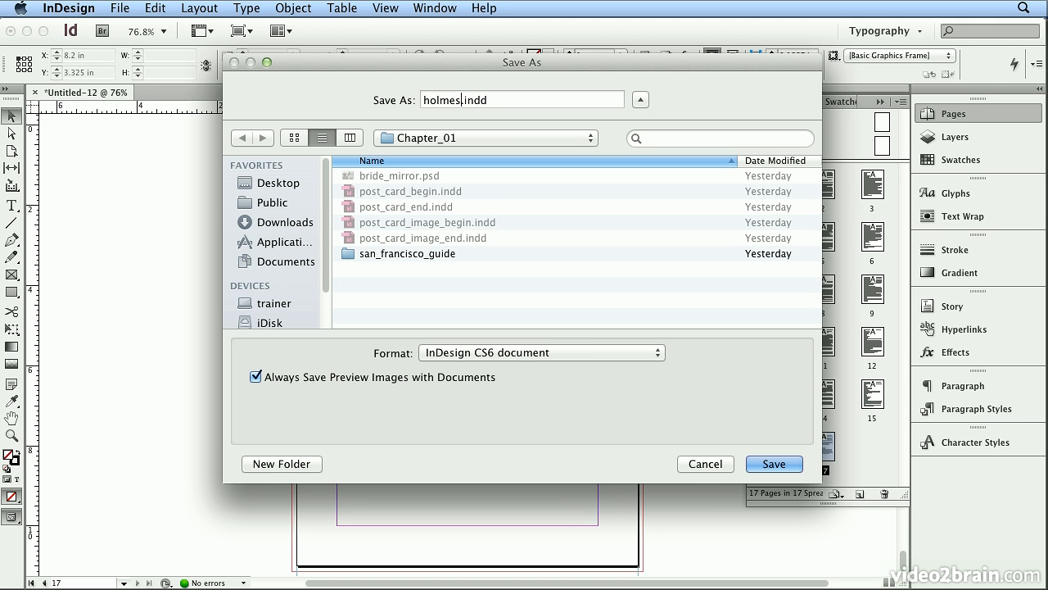
{"action": "type", "text": "ch_01"}
{"action": "key", "text": "super+shift+d"}
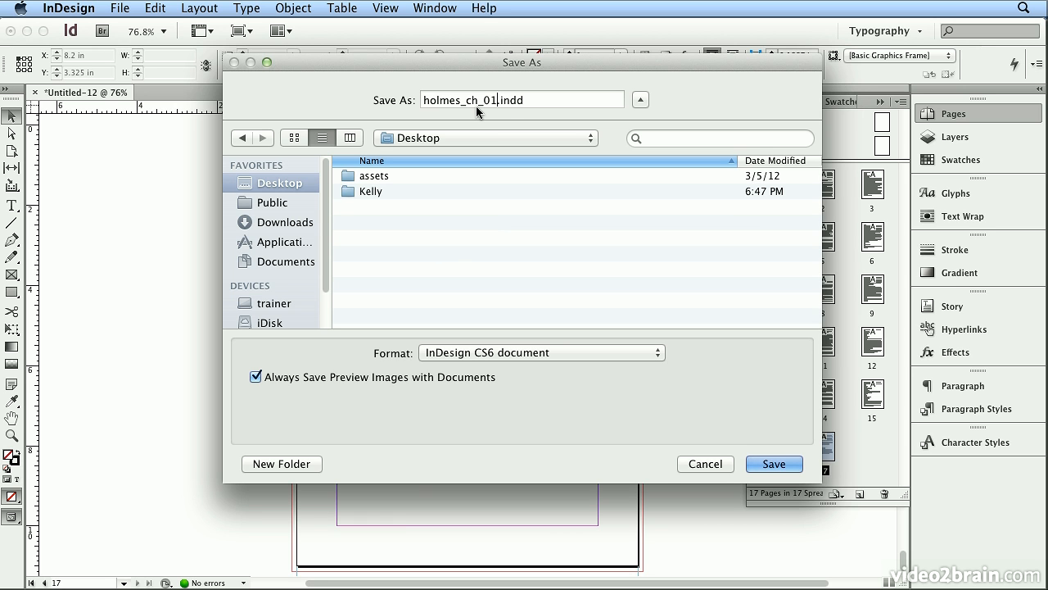
{"action": "left_click", "coordinate": [774, 464]}
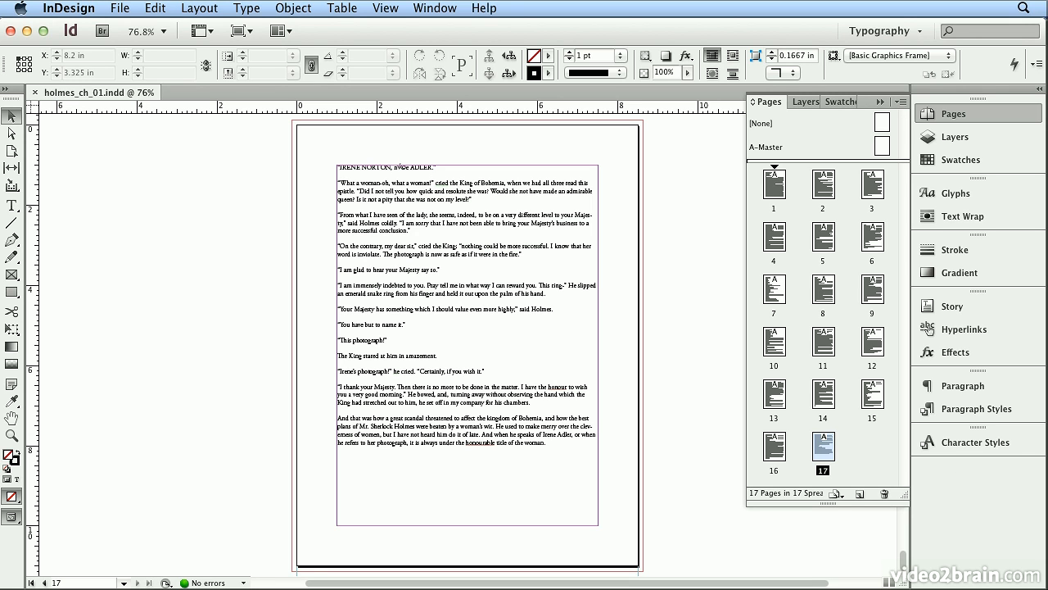
Place the text cursor in the story on page 17 and show its paragraph formatting controls
{"action": "double_click", "coordinate": [523, 300]}
{"action": "left_click", "coordinate": [21, 55]}
{"action": "left_click", "coordinate": [20, 72]}
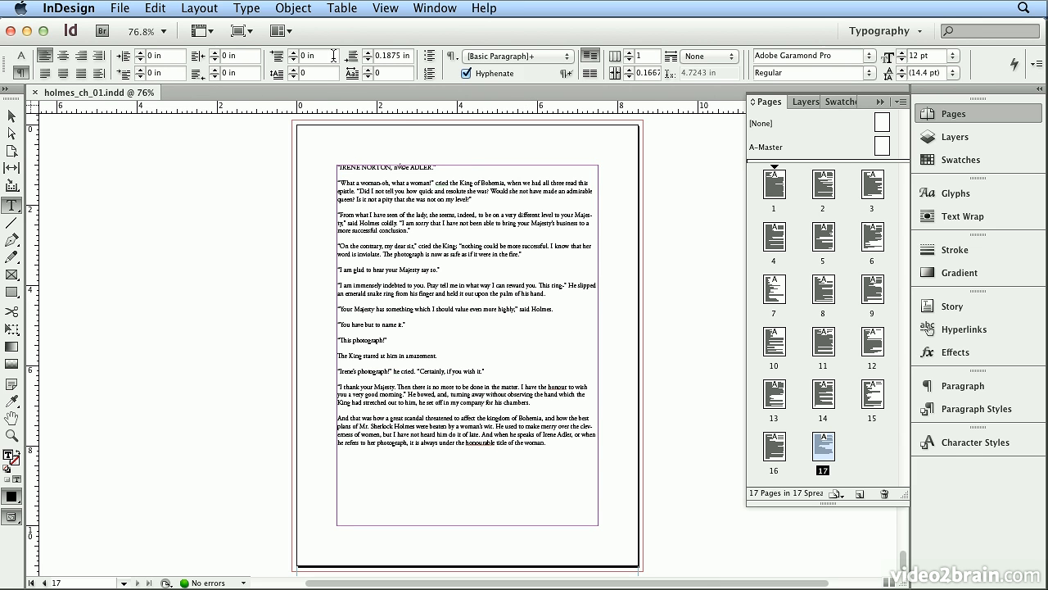